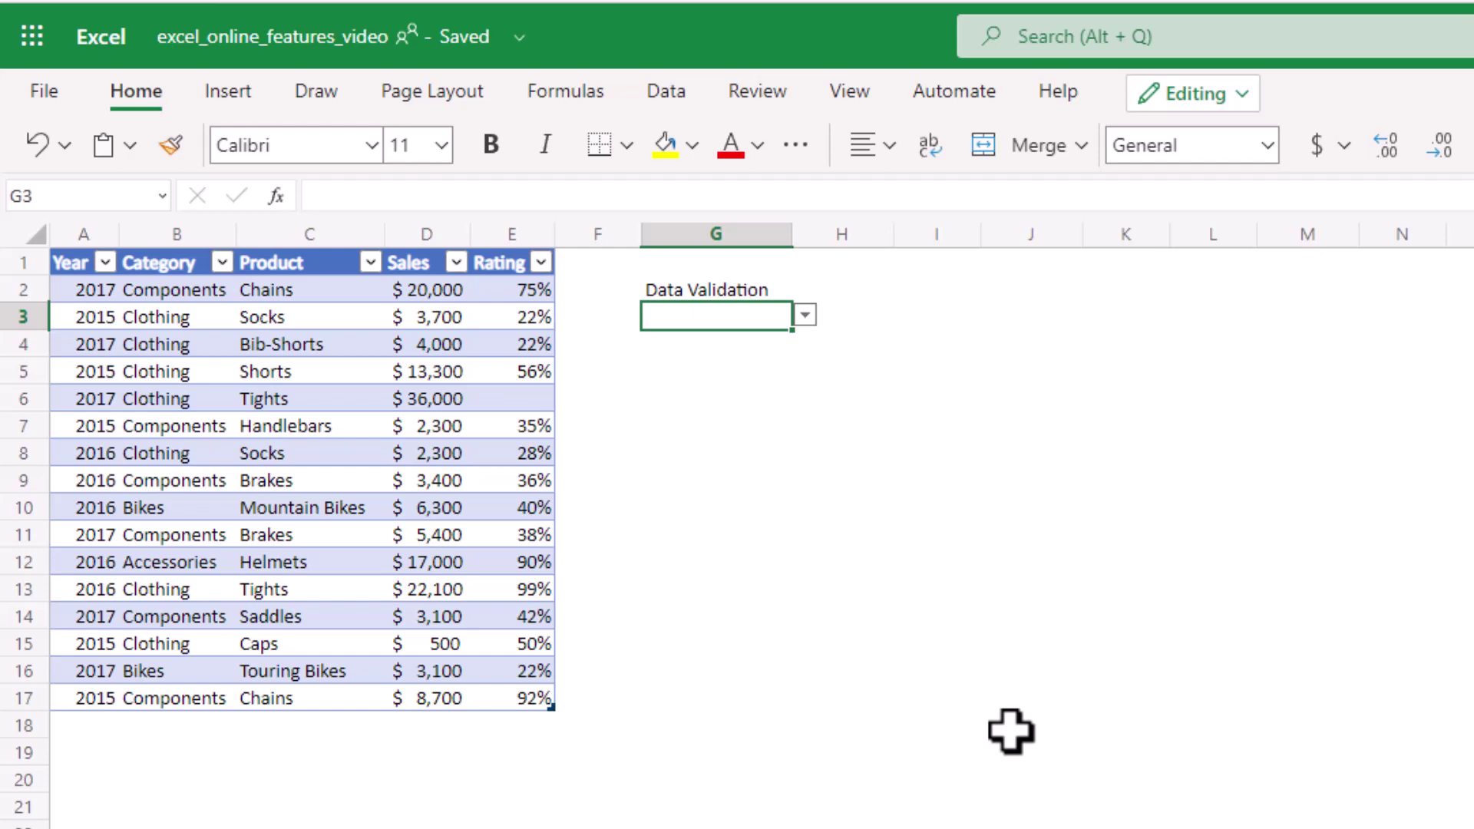
Type 'bik' in G3 and accept Touring Bikes from the filtered validation list.
text(bik)
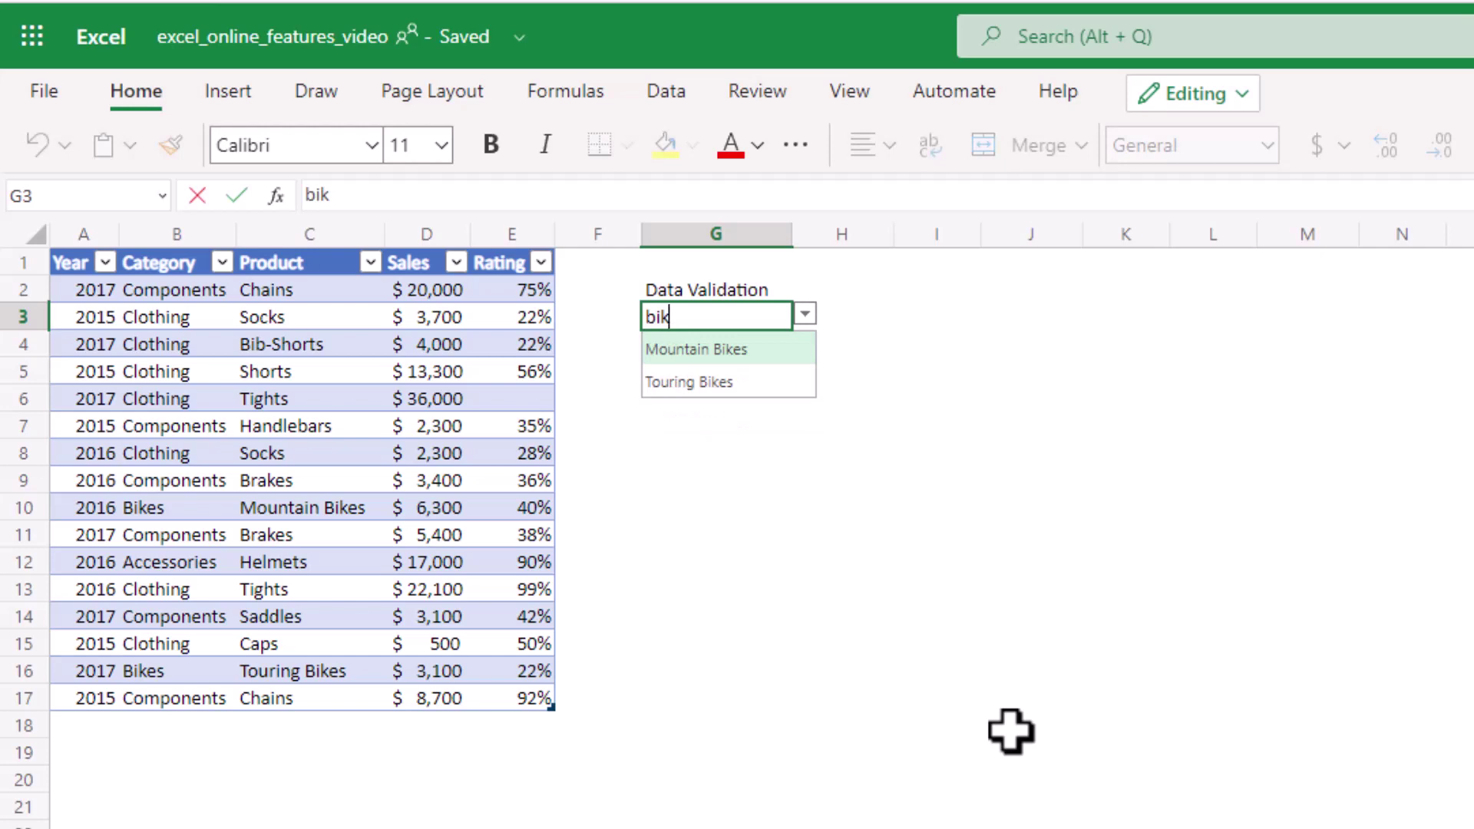
key(Down)
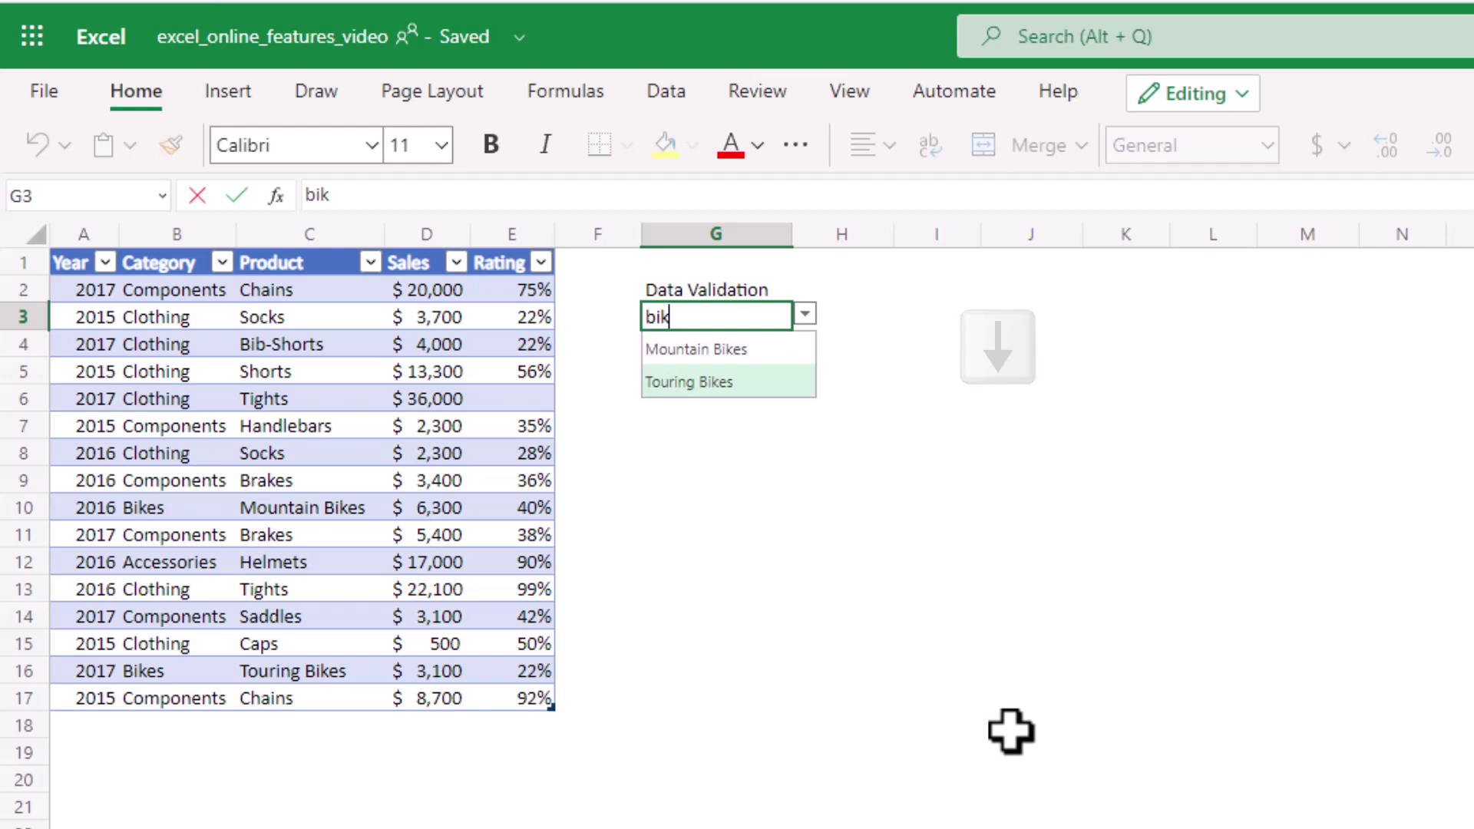
key(Tab)
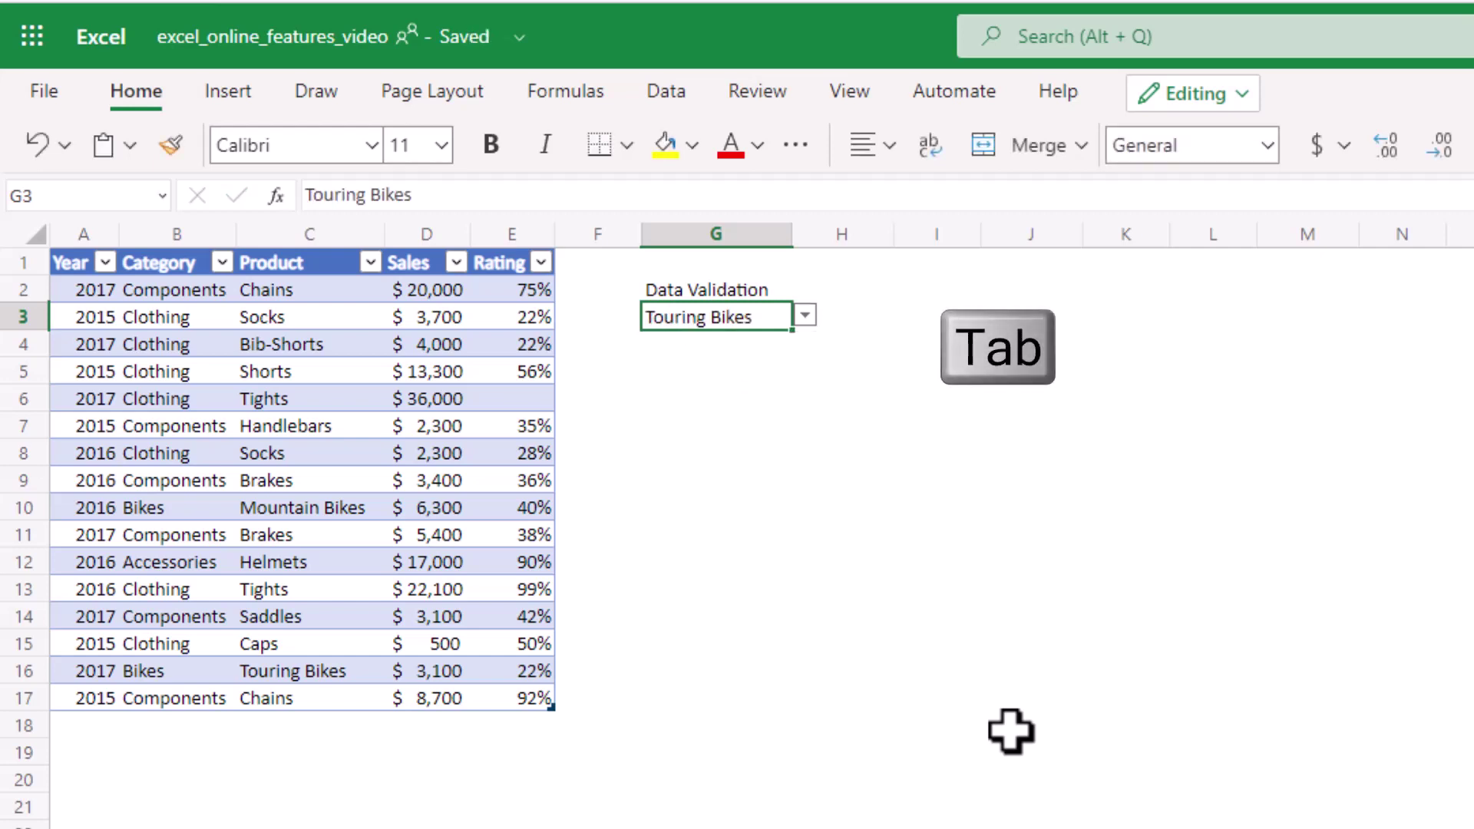
Check that G3's Data Validation source is =C2:C17, then cancel without changes.
click(676, 95)
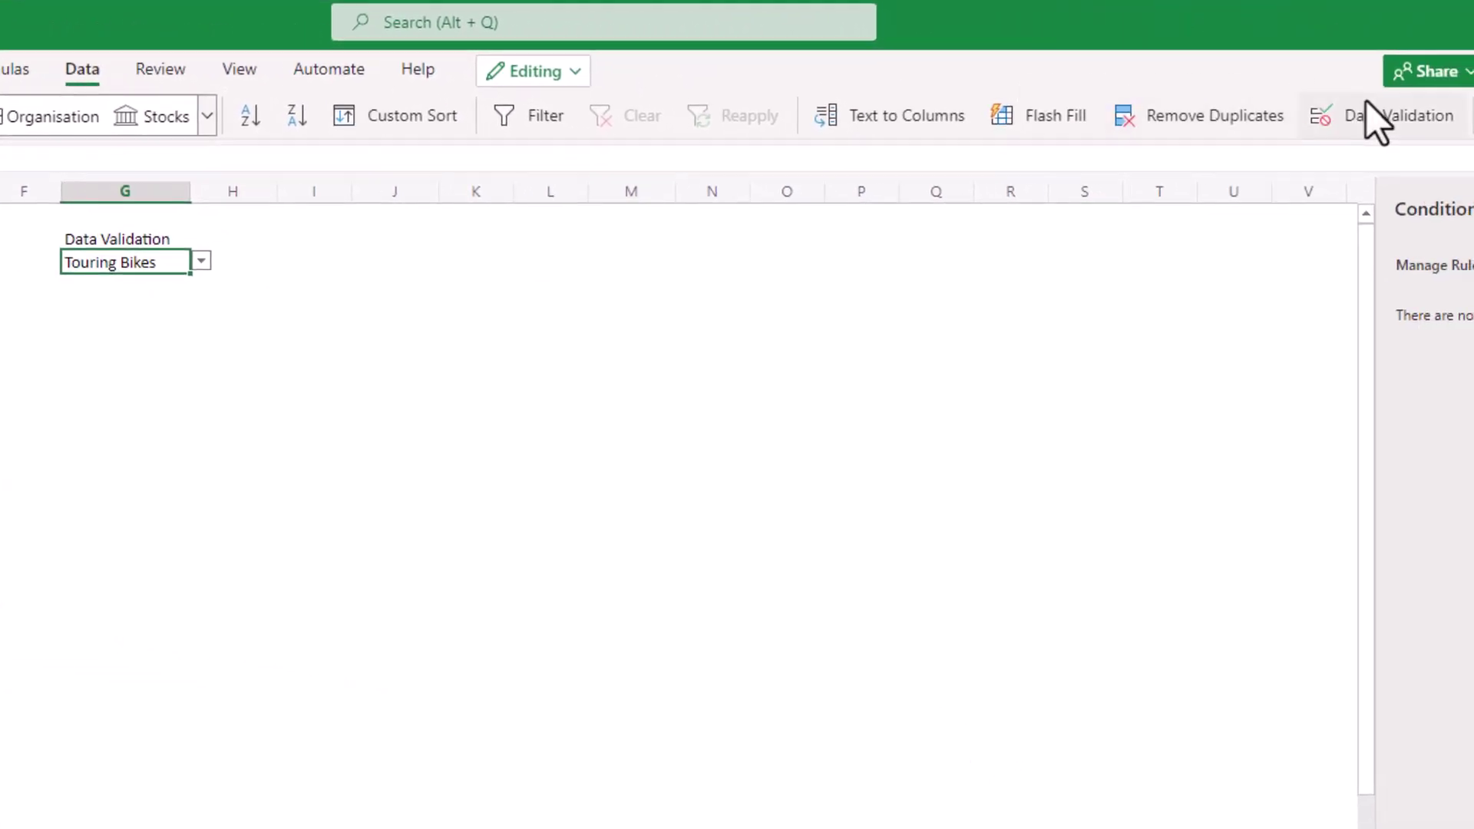
click(1367, 103)
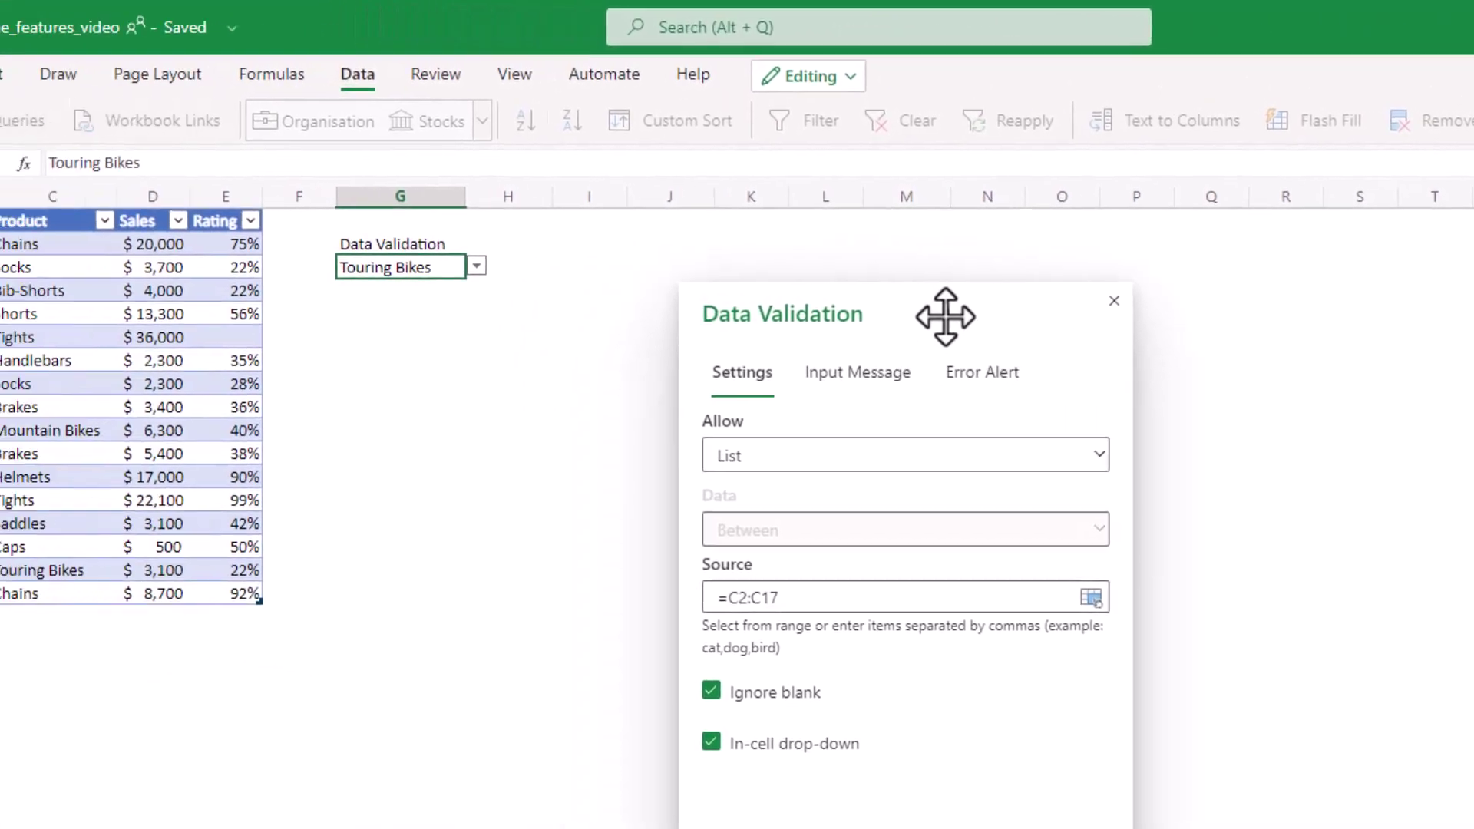
drag(946, 316, 749, 236)
click(758, 534)
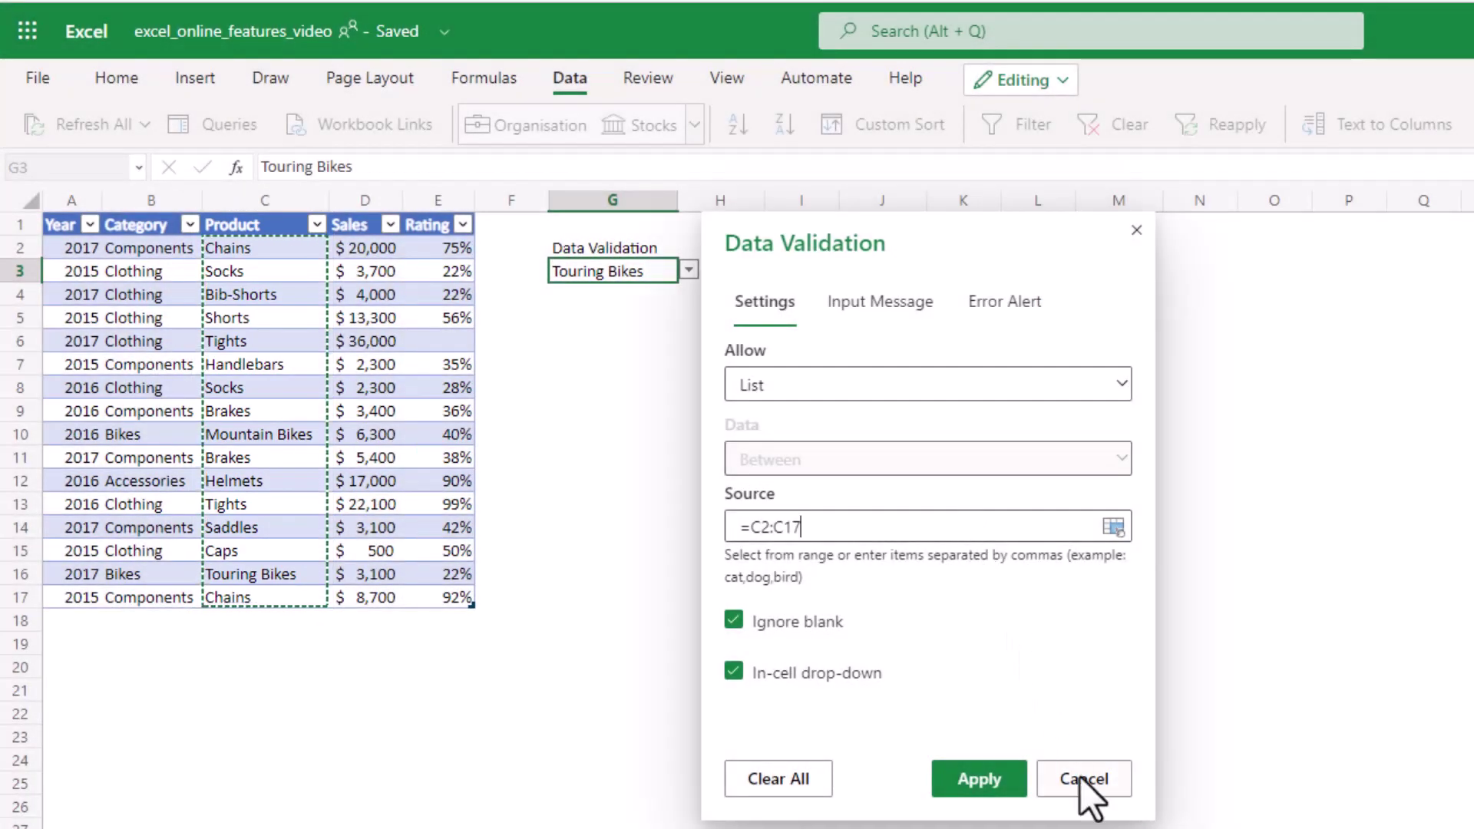
click(1081, 777)
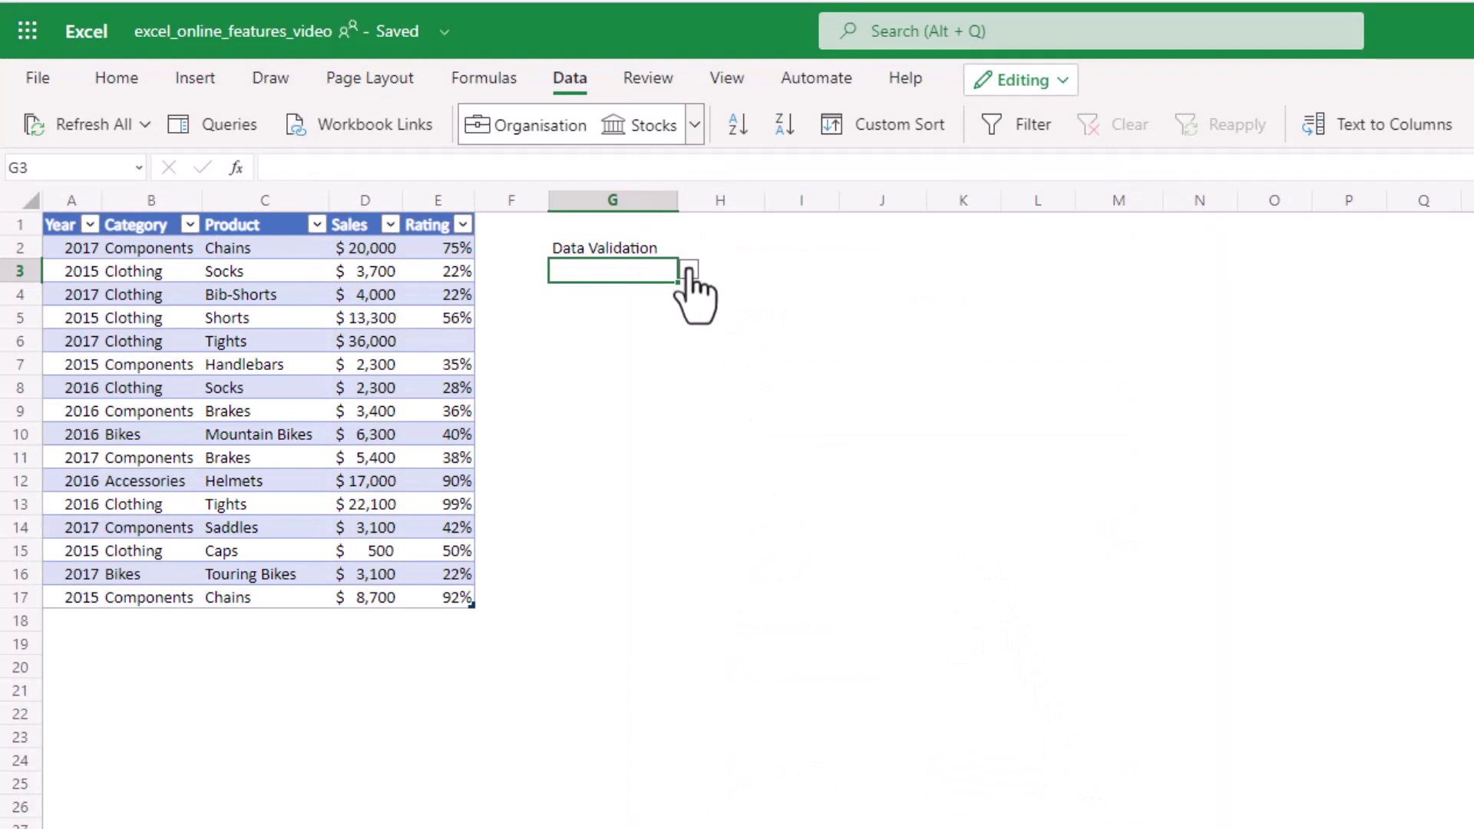
Reselect Touring Bikes in G3 by filtering its drop-down list with 'bik'.
click(689, 270)
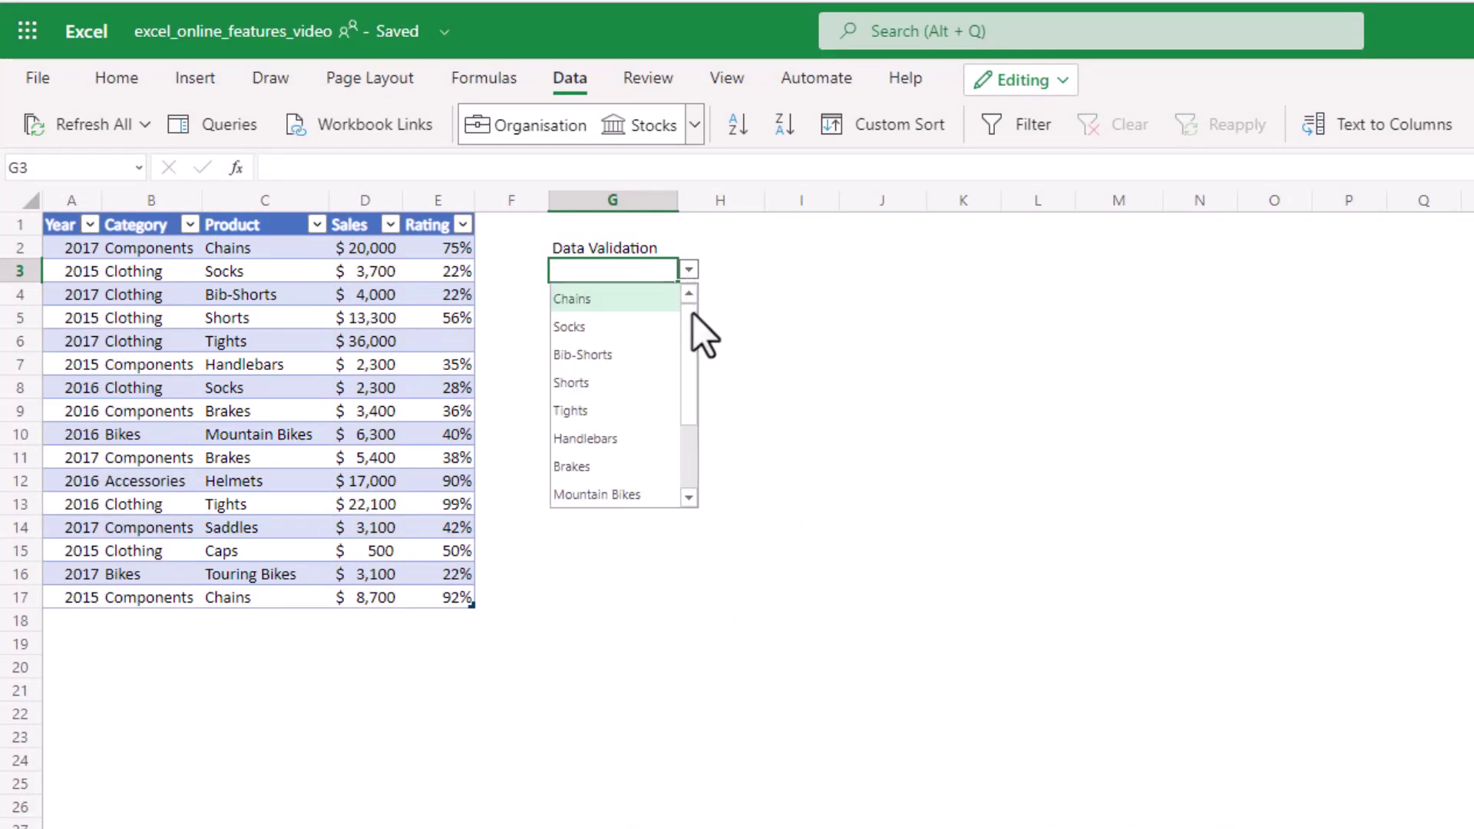
mouse_move(694, 321)
mouse_down()
mouse_move(686, 401)
mouse_move(681, 306)
mouse_up()
text(bik)
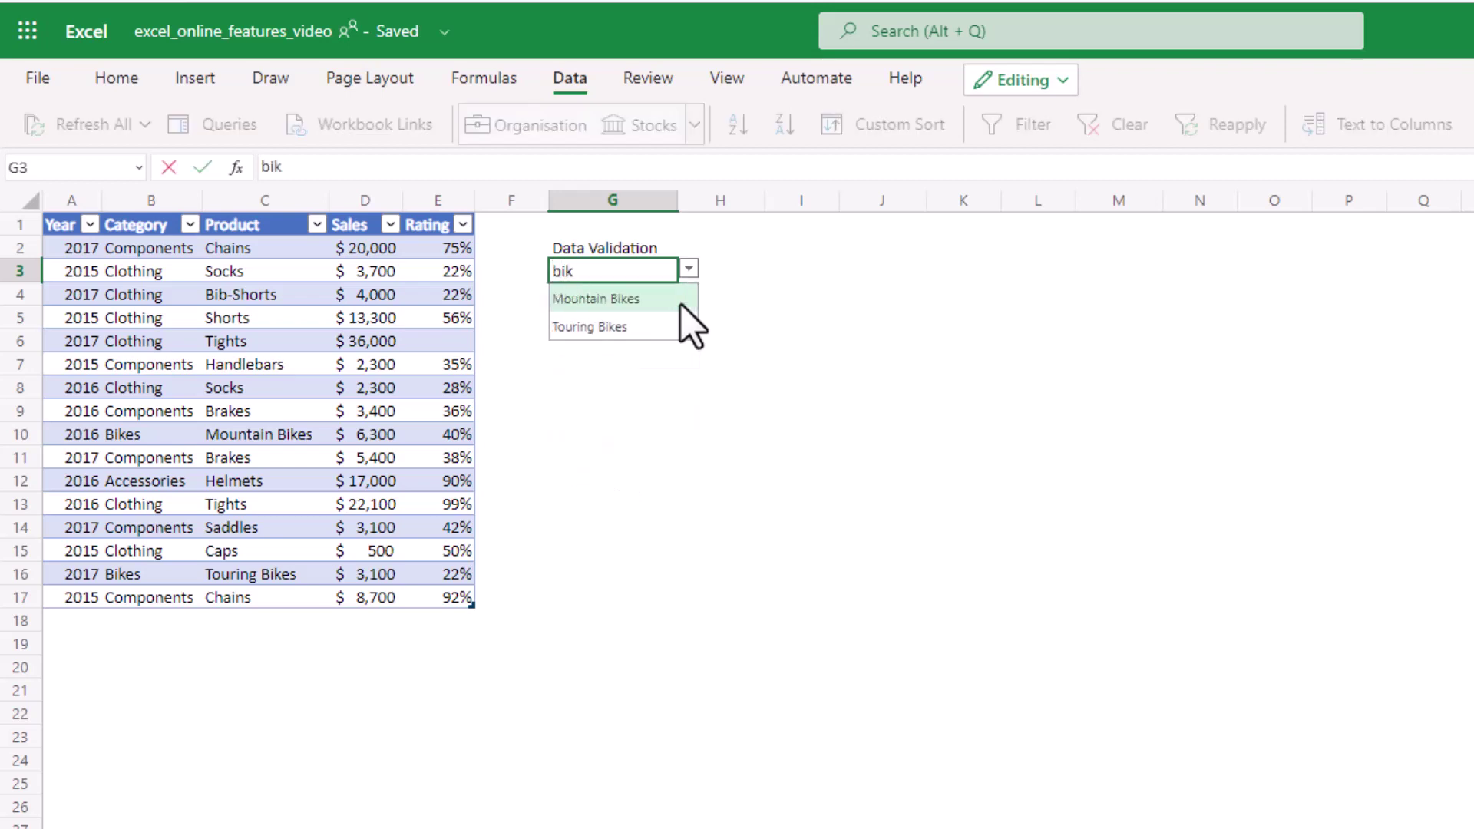
key(Down)
key(Return)
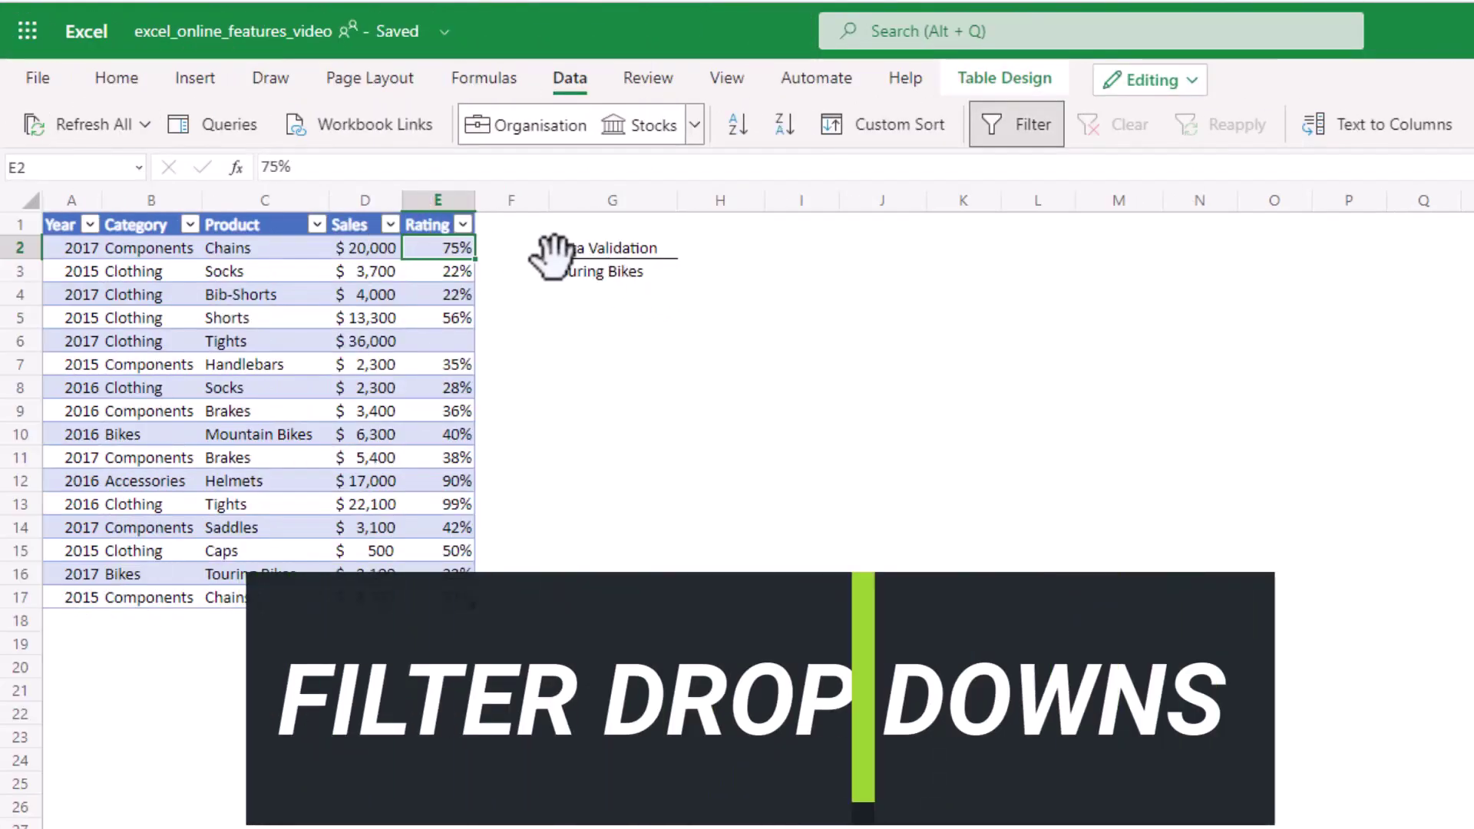
click(464, 225)
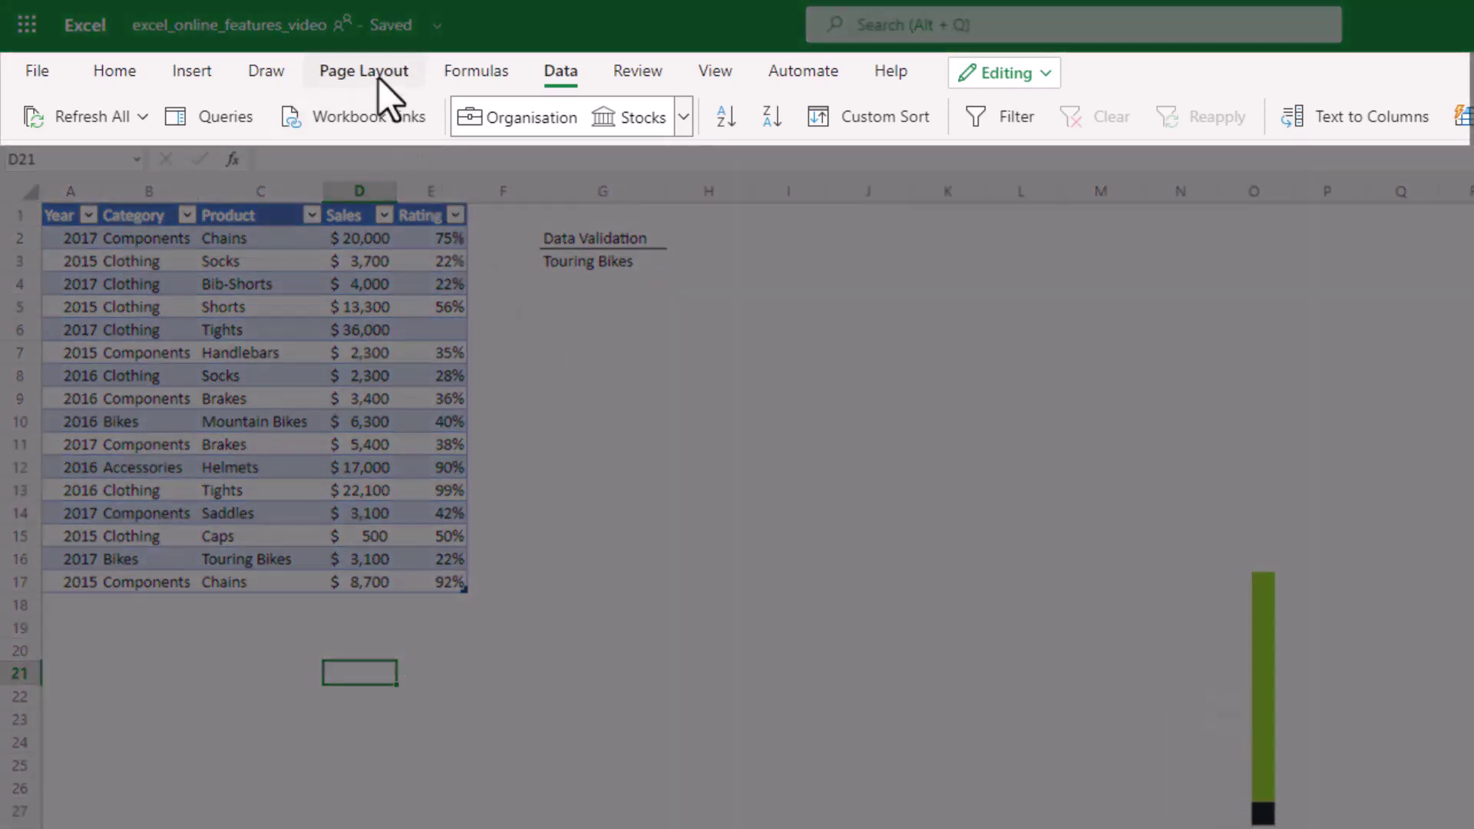
Browse the Page Layout, Draw and Insert tabs, then return to Home.
click(376, 74)
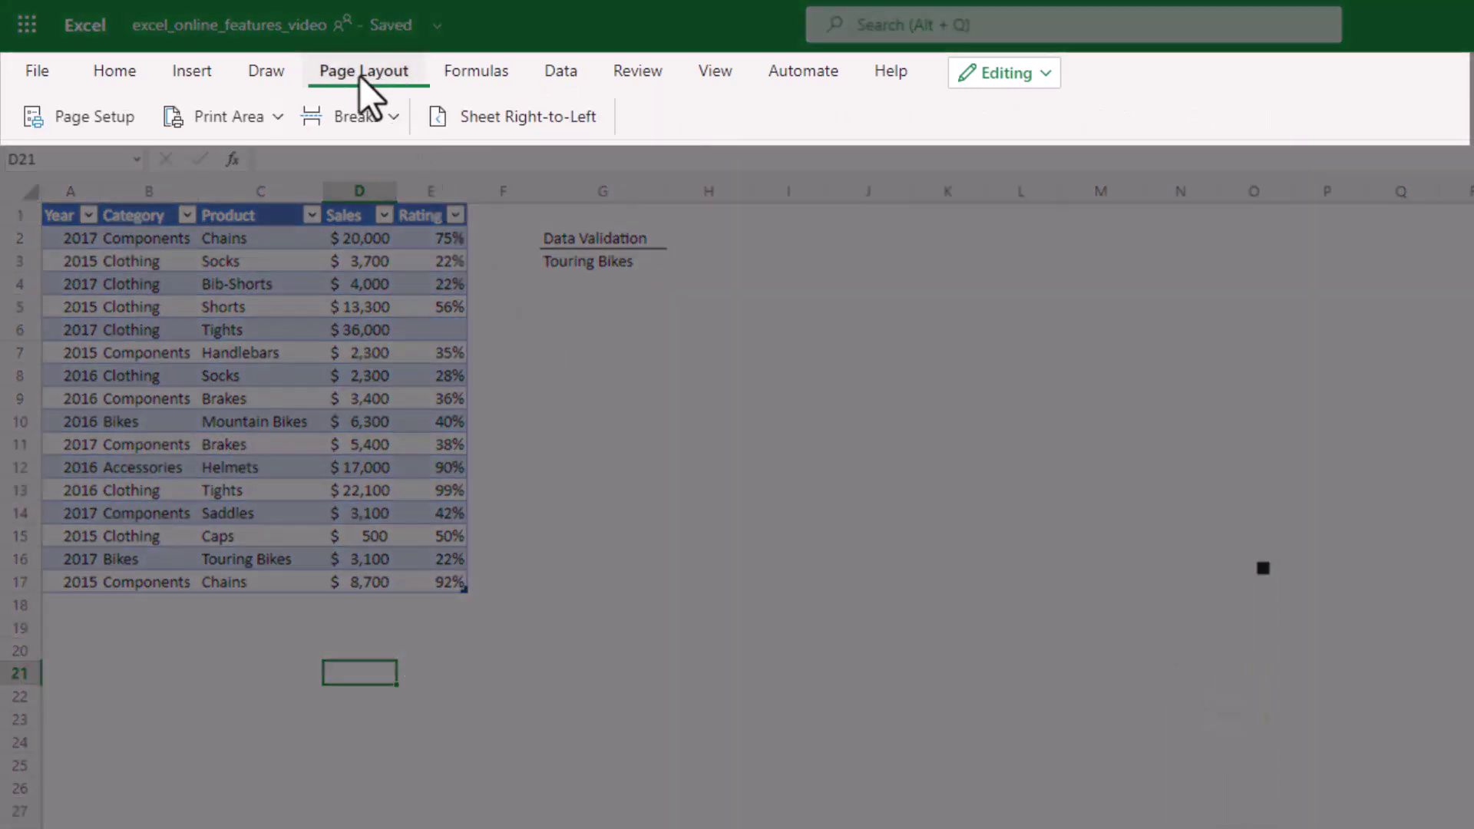
click(260, 66)
click(183, 68)
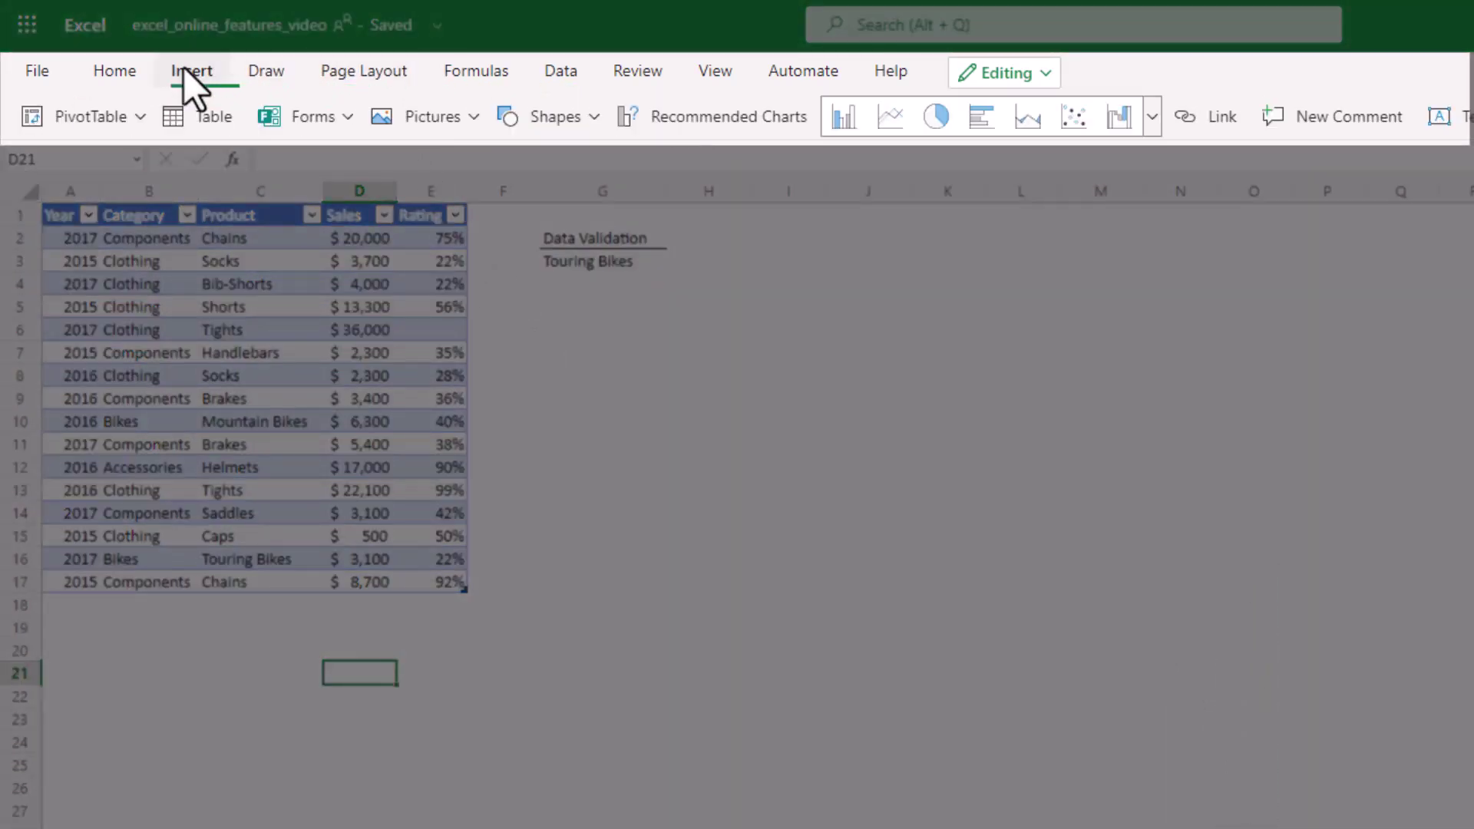
click(99, 76)
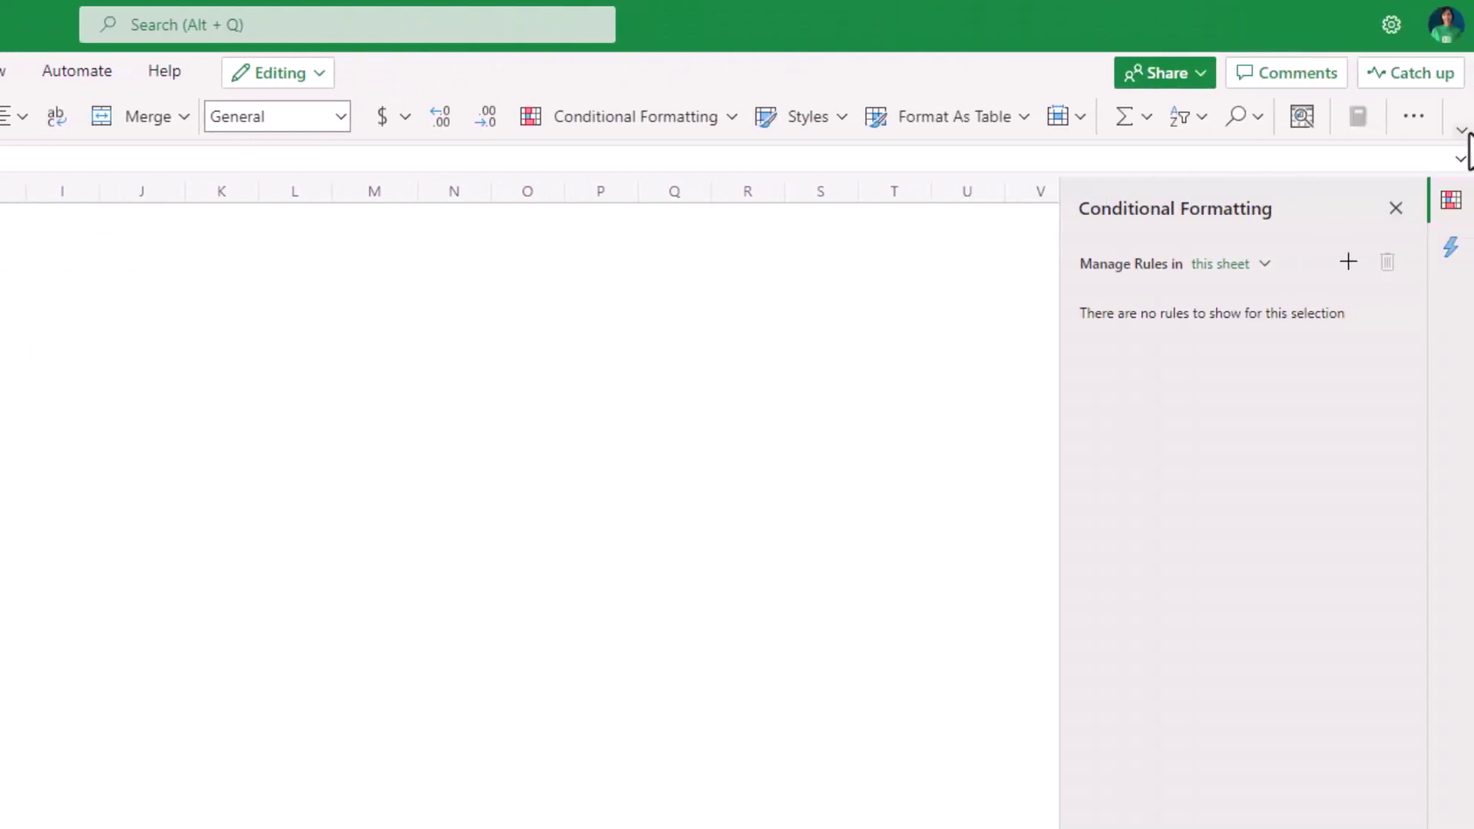
Switch the ribbon to Classic Ribbon, then set it to Automatically Hide.
click(1462, 131)
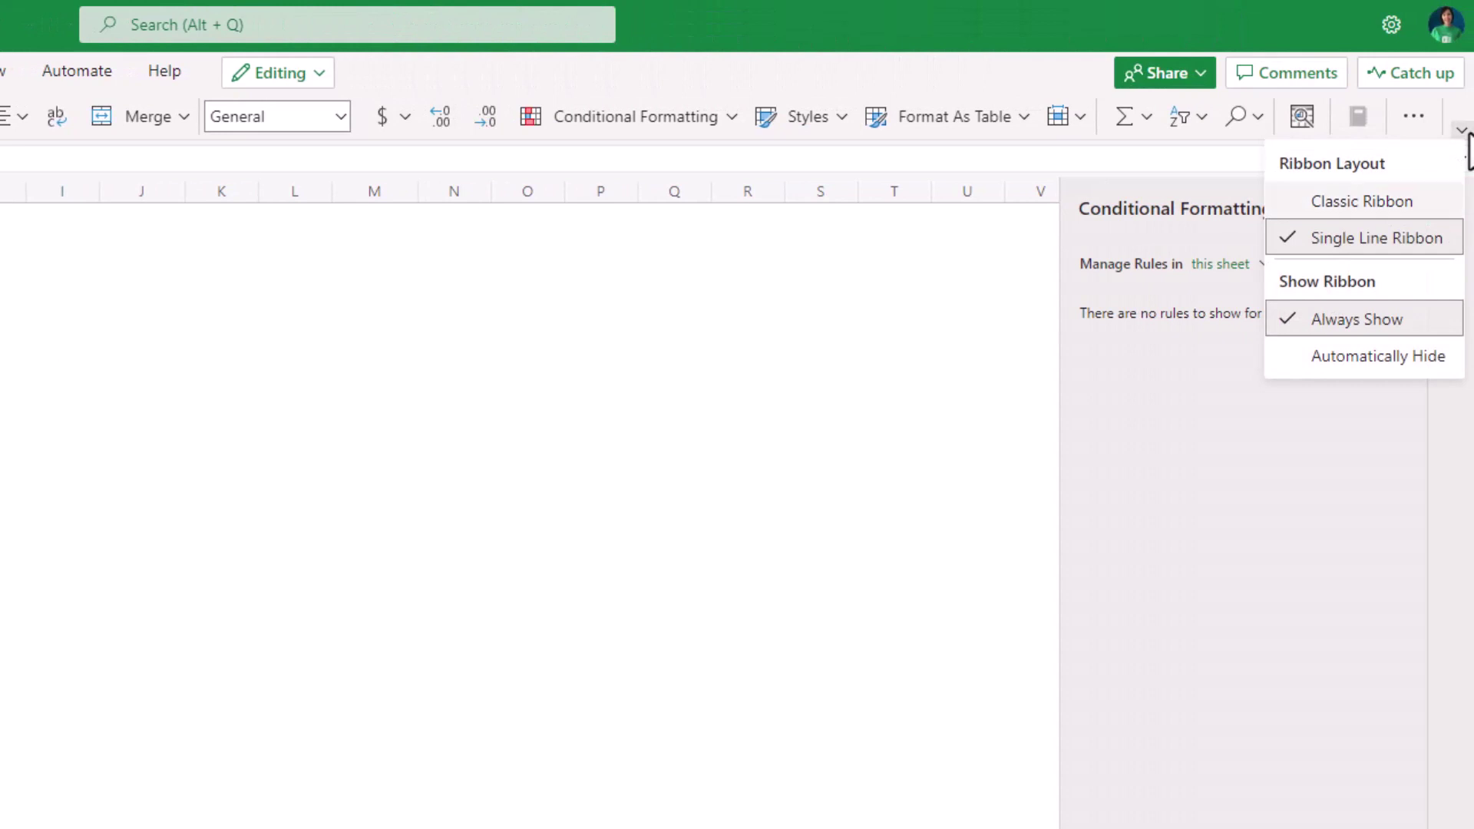
click(1442, 204)
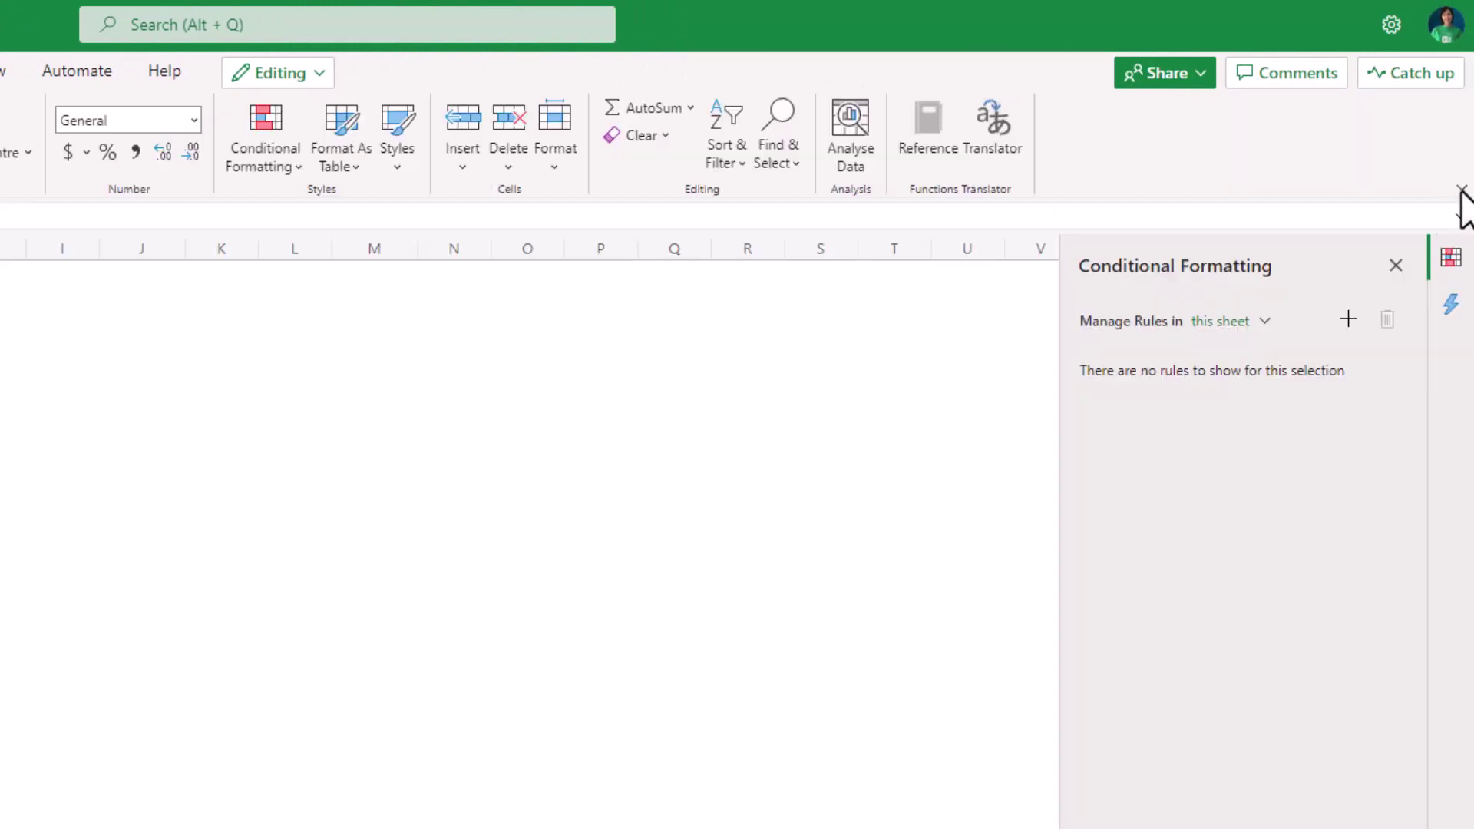
click(1462, 187)
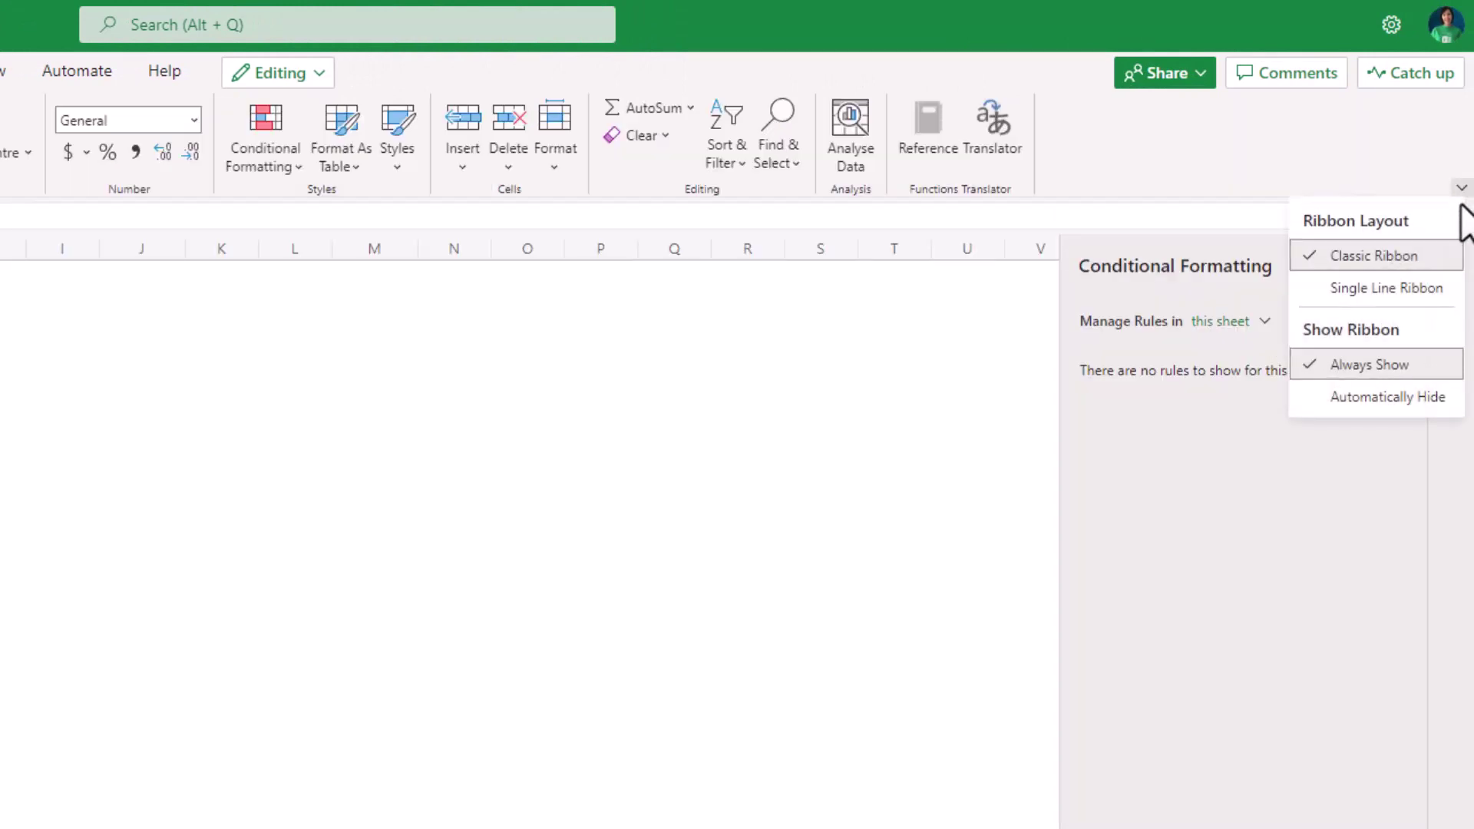
click(1395, 399)
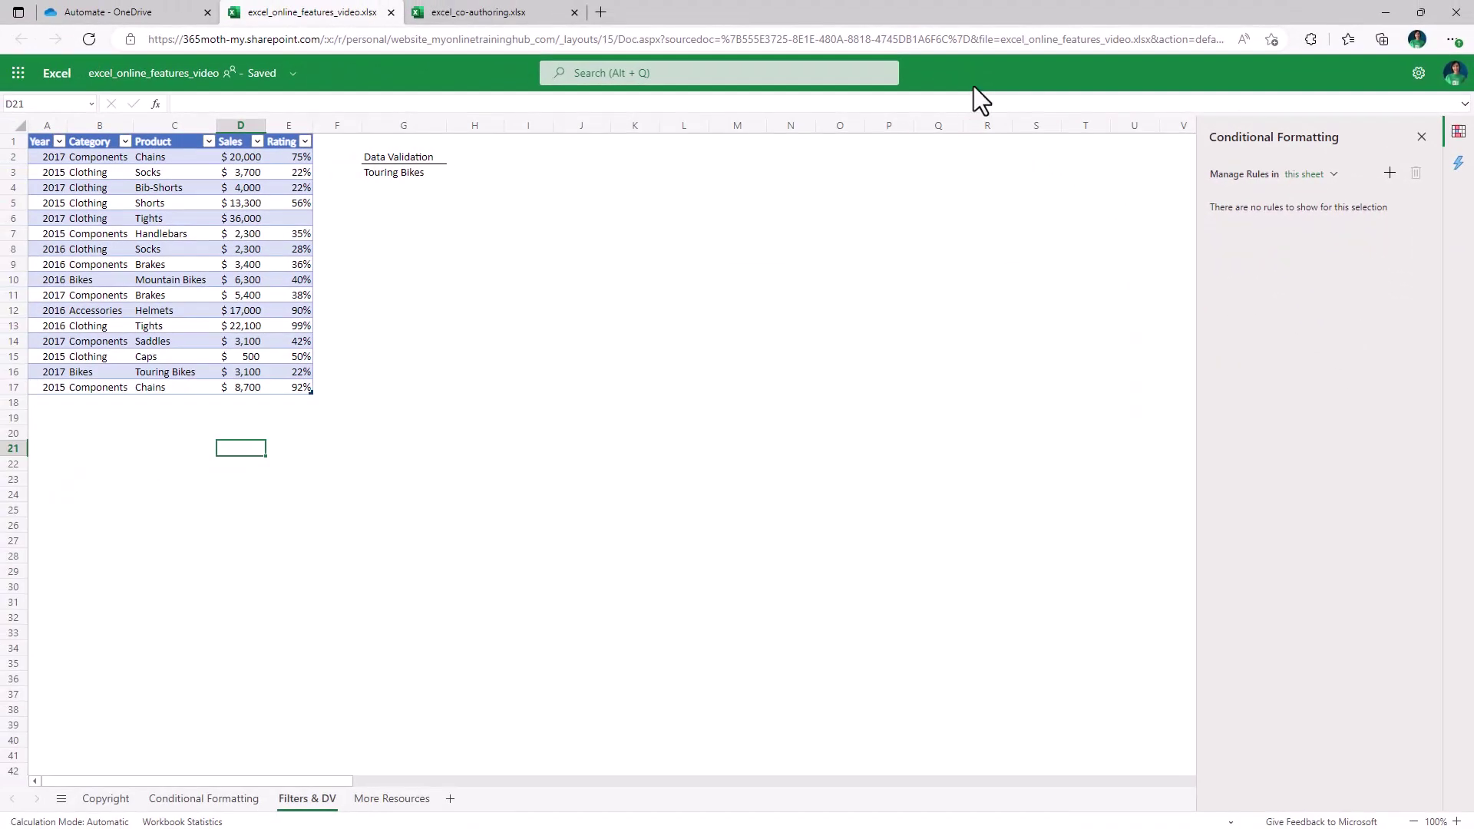
mouse_move(974, 86)
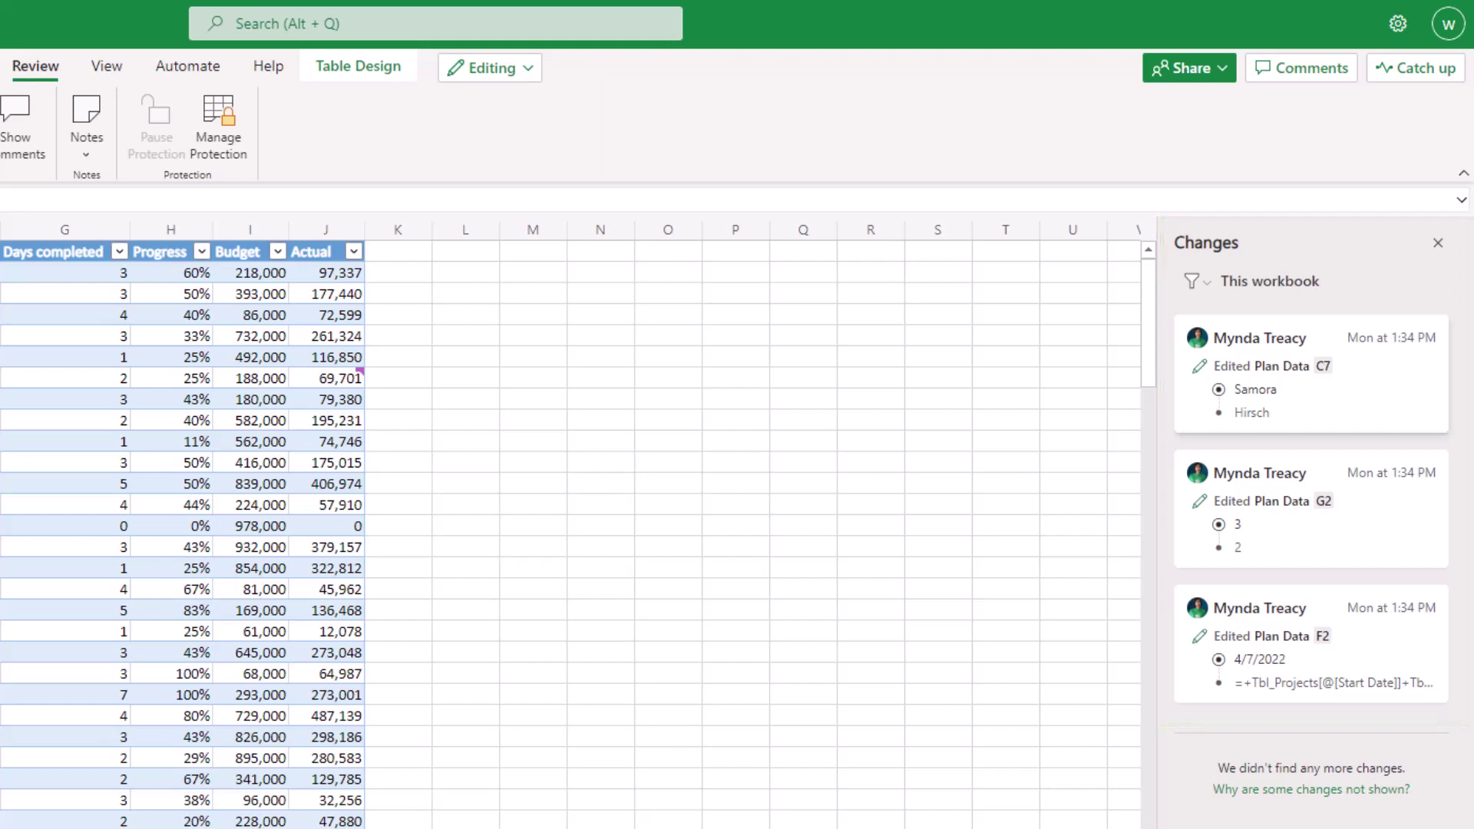
View the Changes pane's filter-by-sheet list, then close it without filtering.
click(1191, 281)
key(Down)
key(Right)
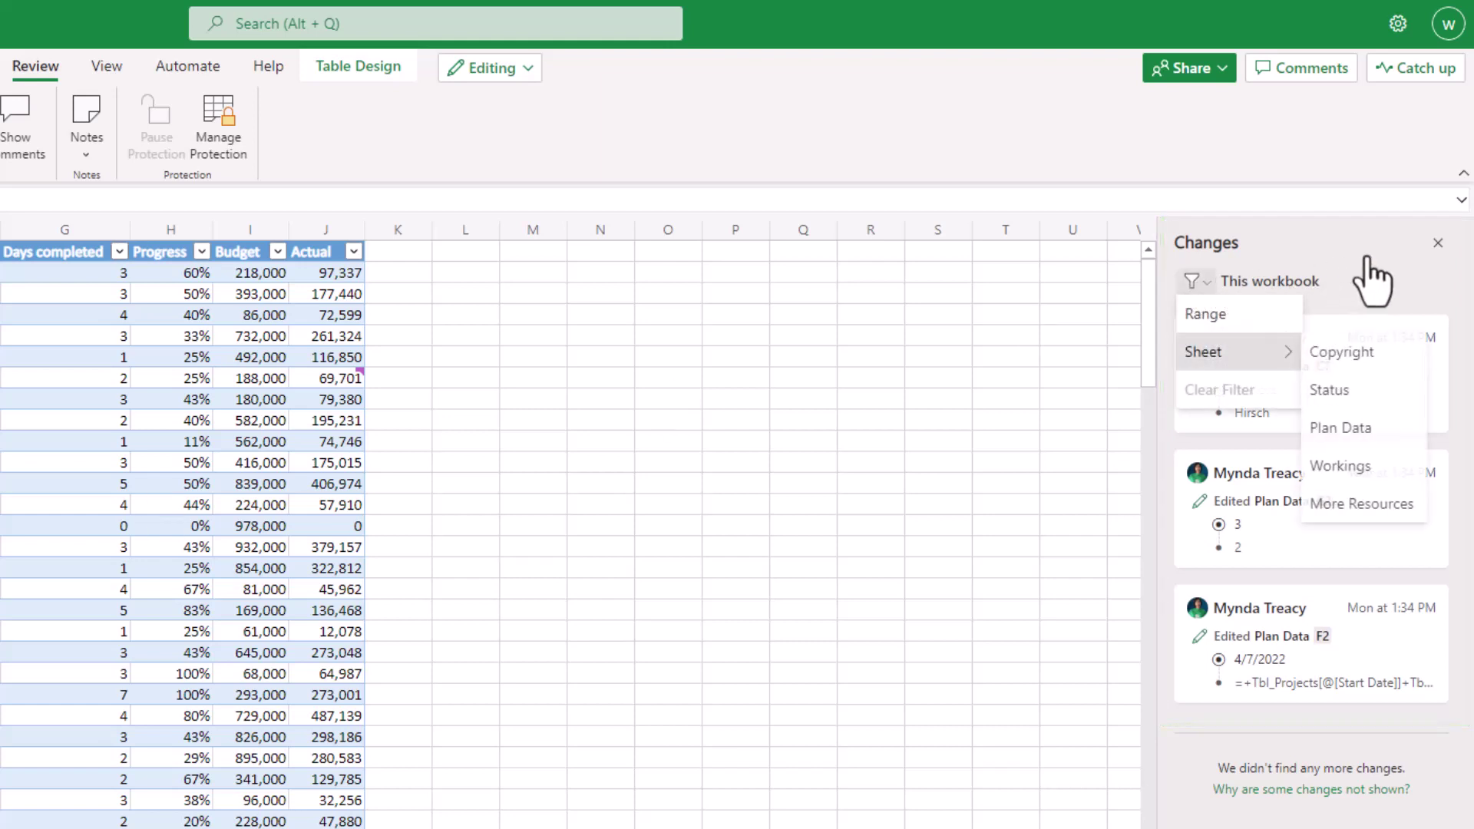
click(1372, 282)
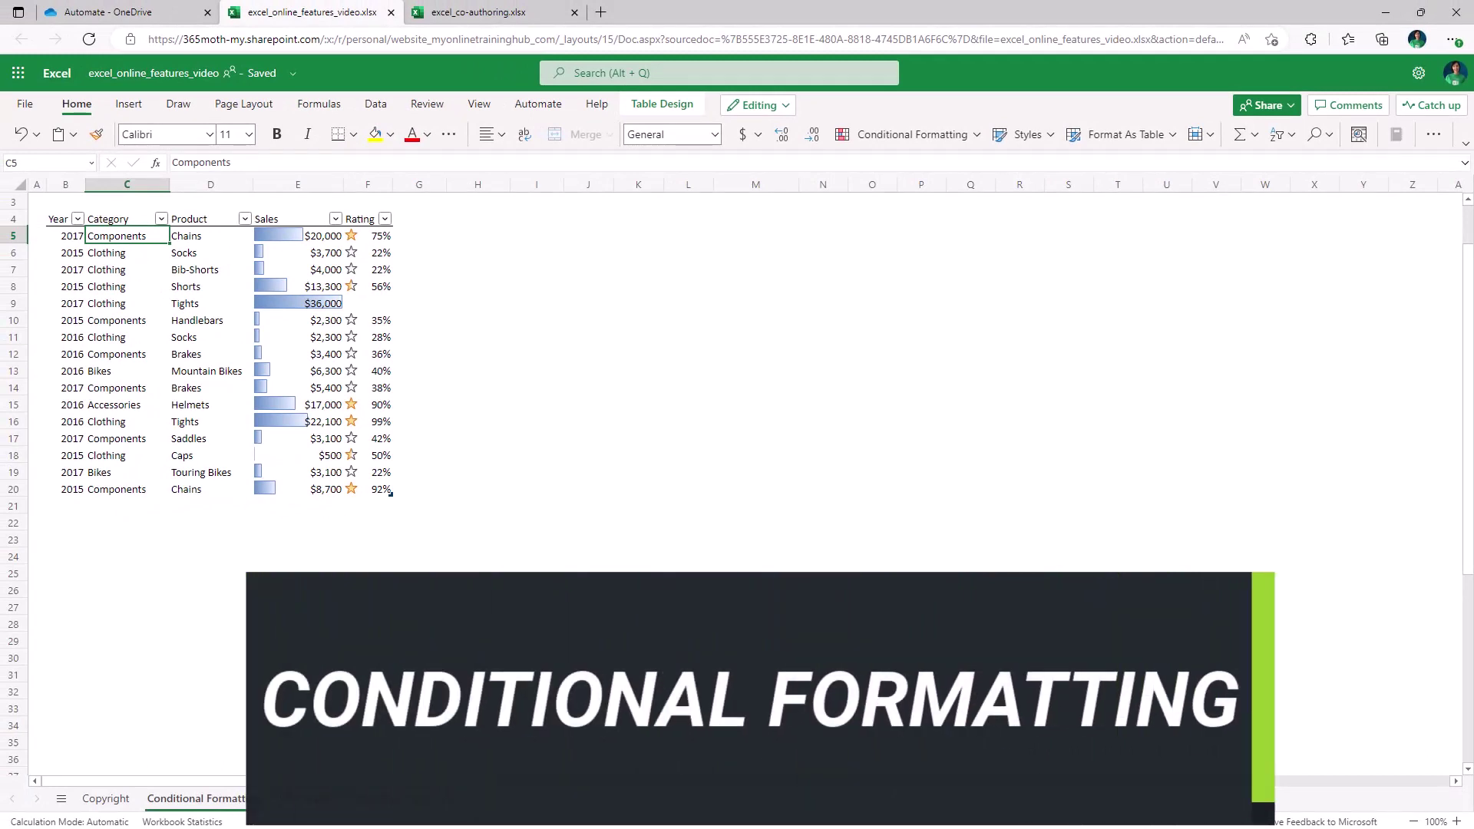
Select D10 and open Manage Rules, showing the rules for this sheet.
click(184, 320)
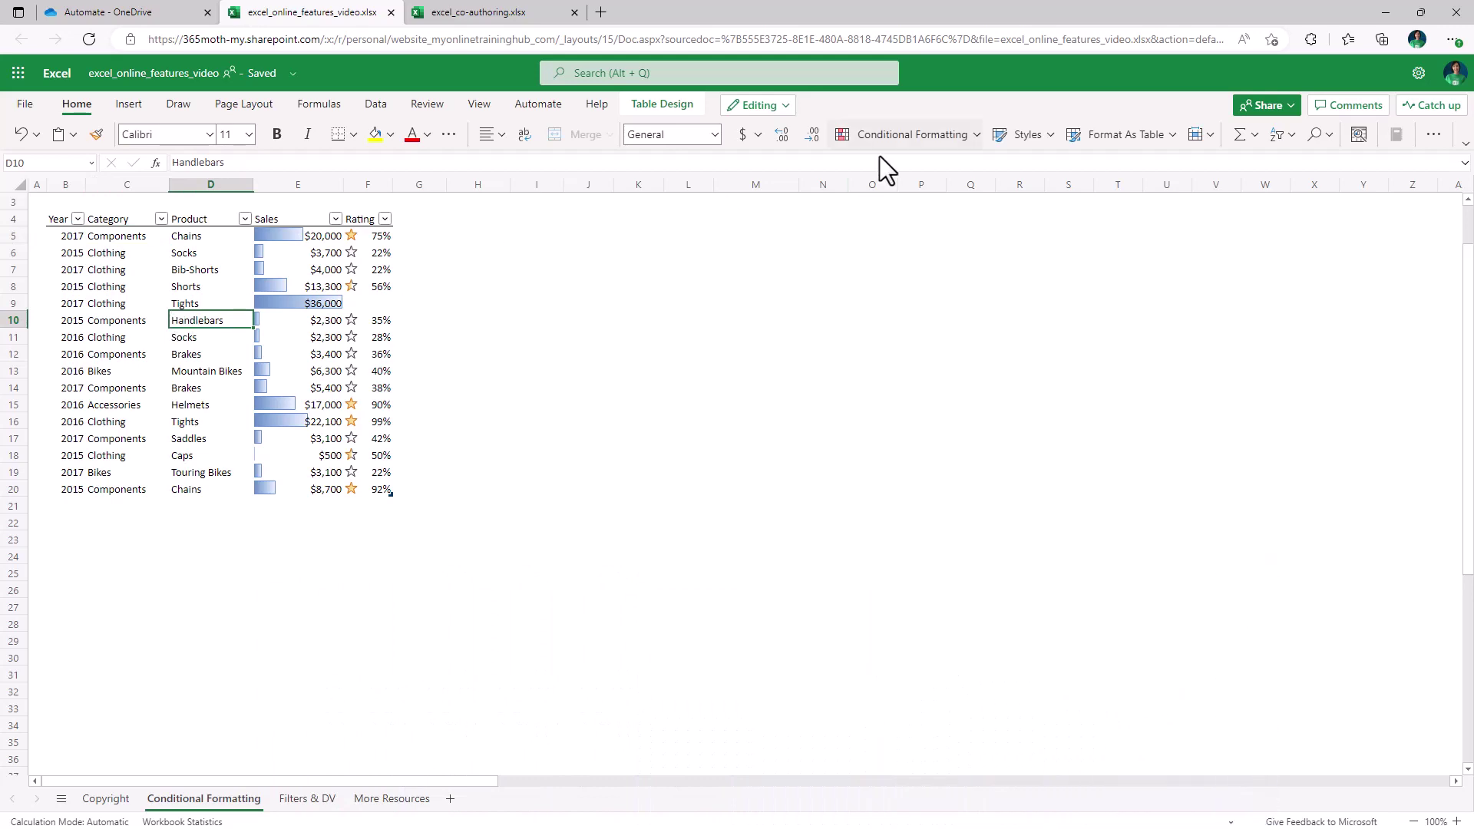
click(973, 134)
click(941, 380)
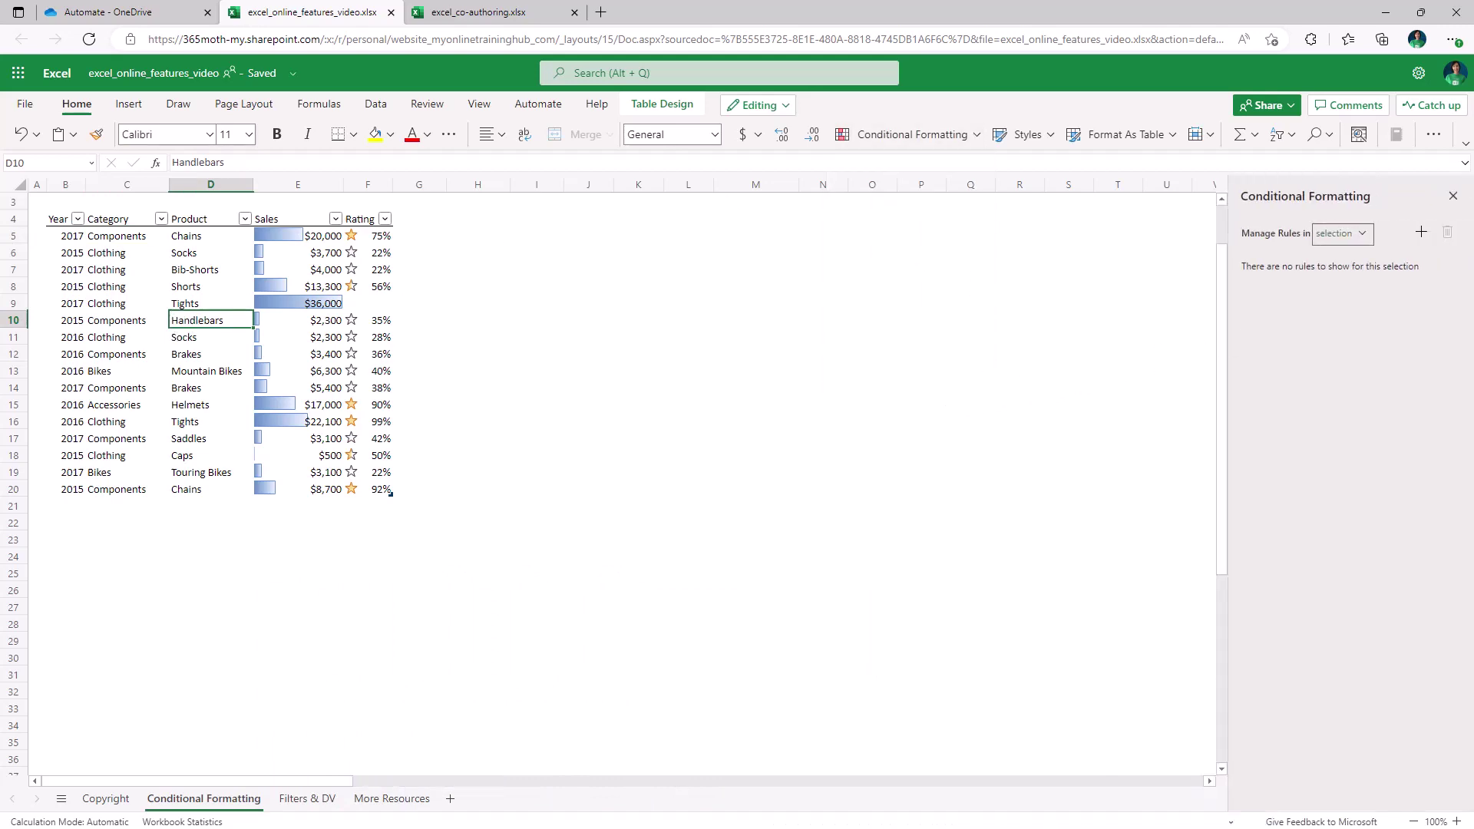
click(1340, 234)
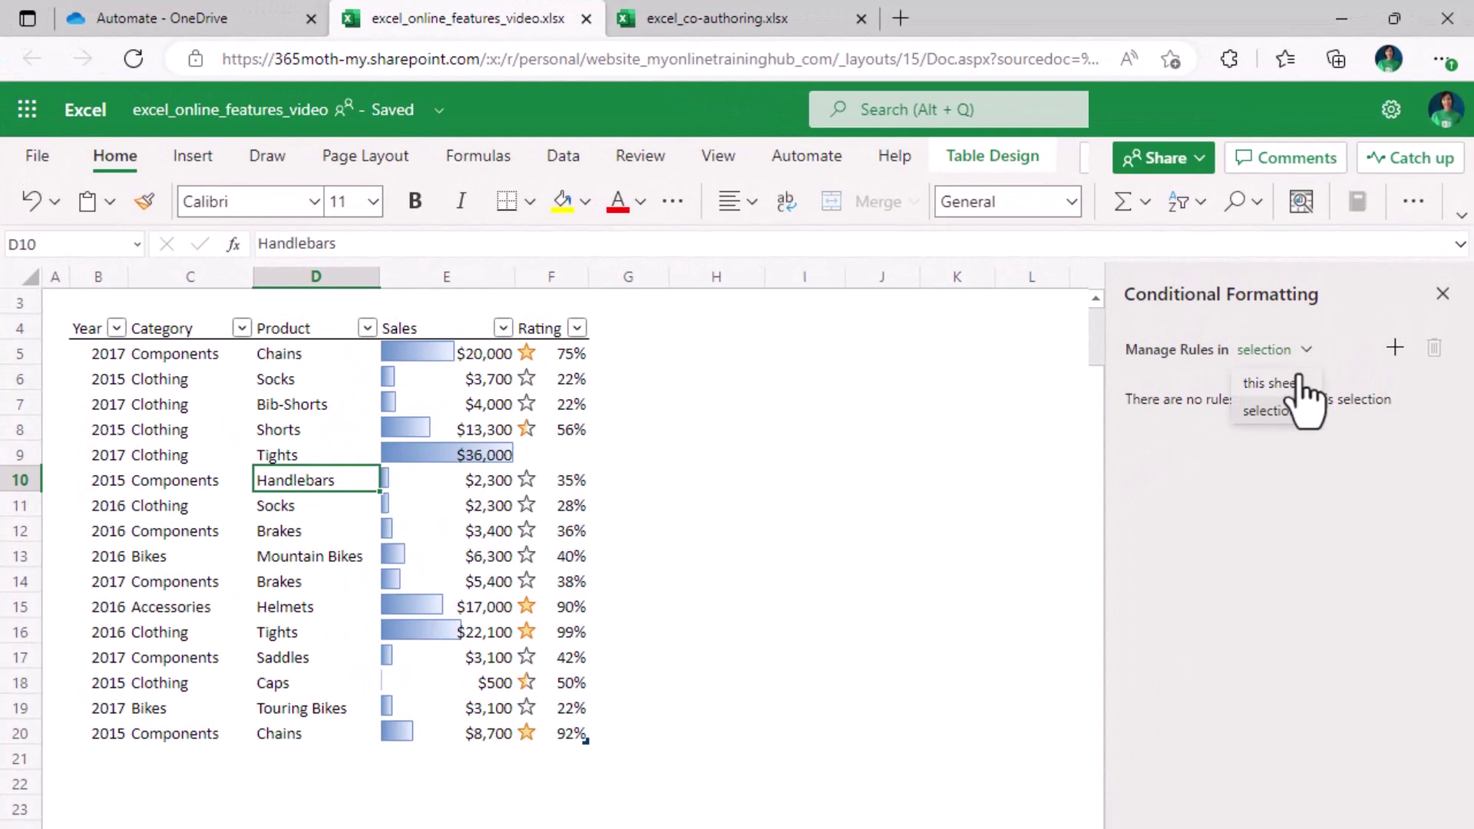
click(1298, 383)
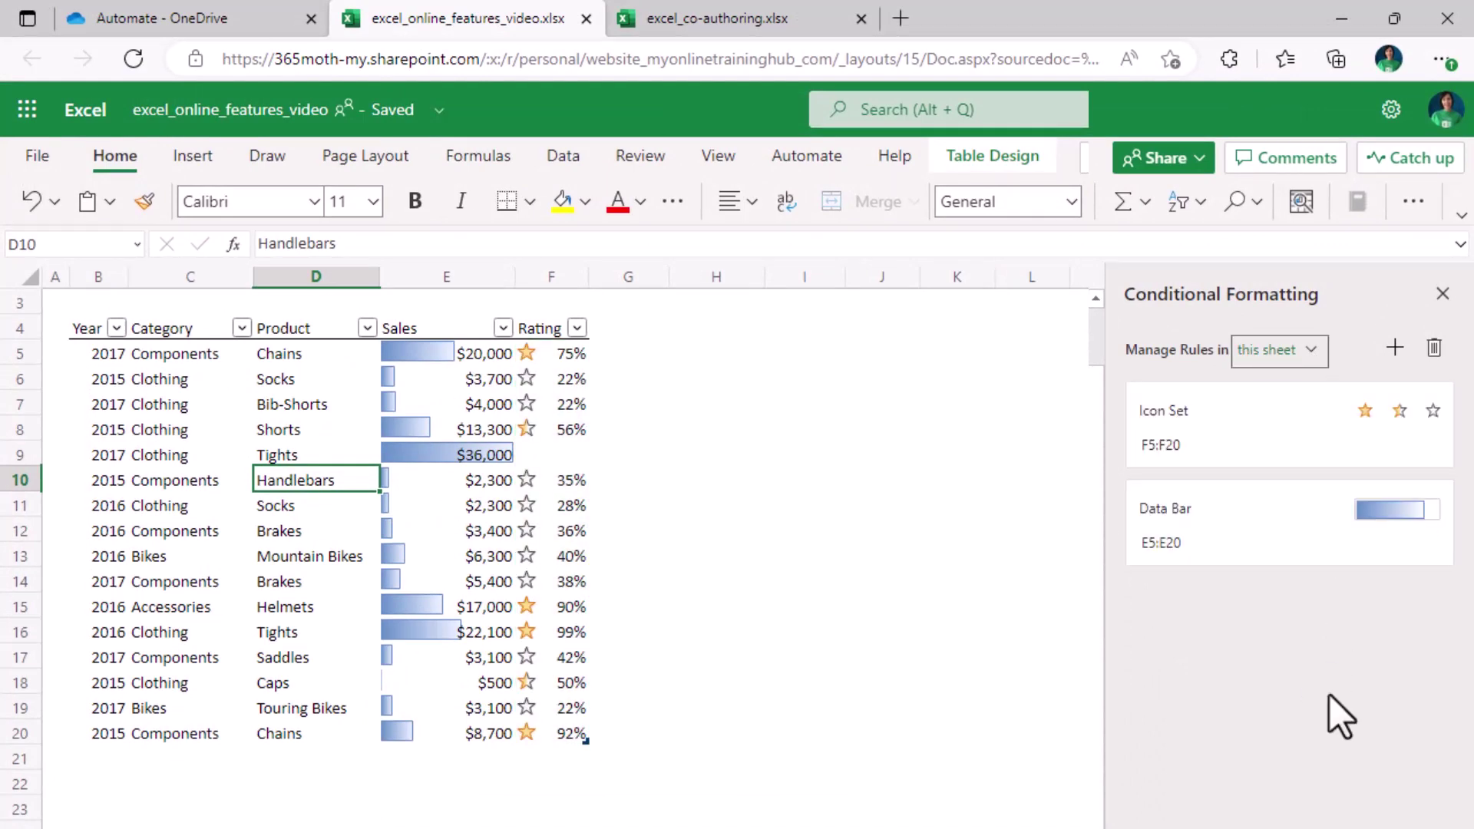
mouse_move(1402, 438)
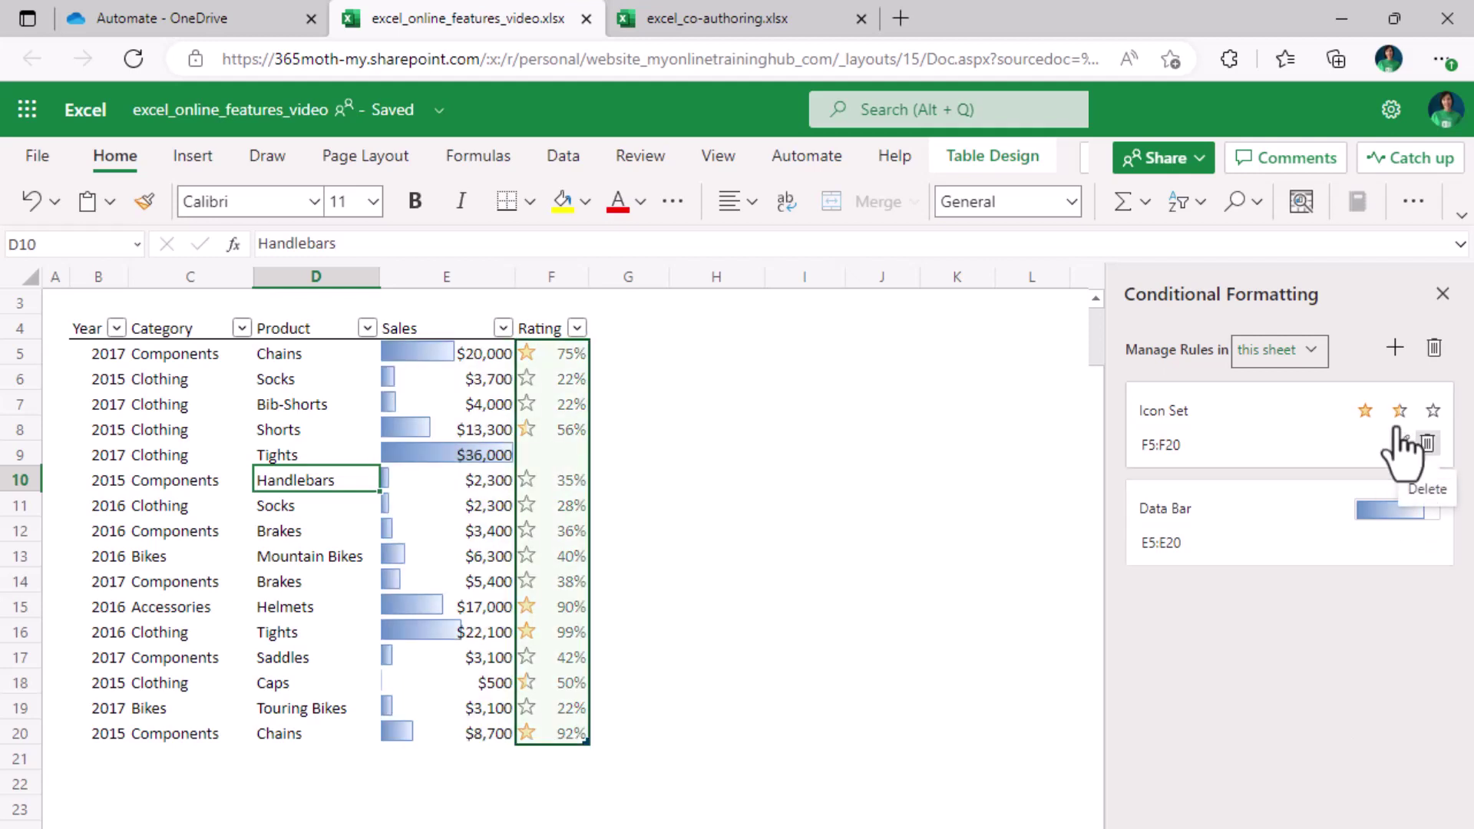
Add a C5:C20 rule: cell value equal to Components, green fill with dark green text.
click(1395, 347)
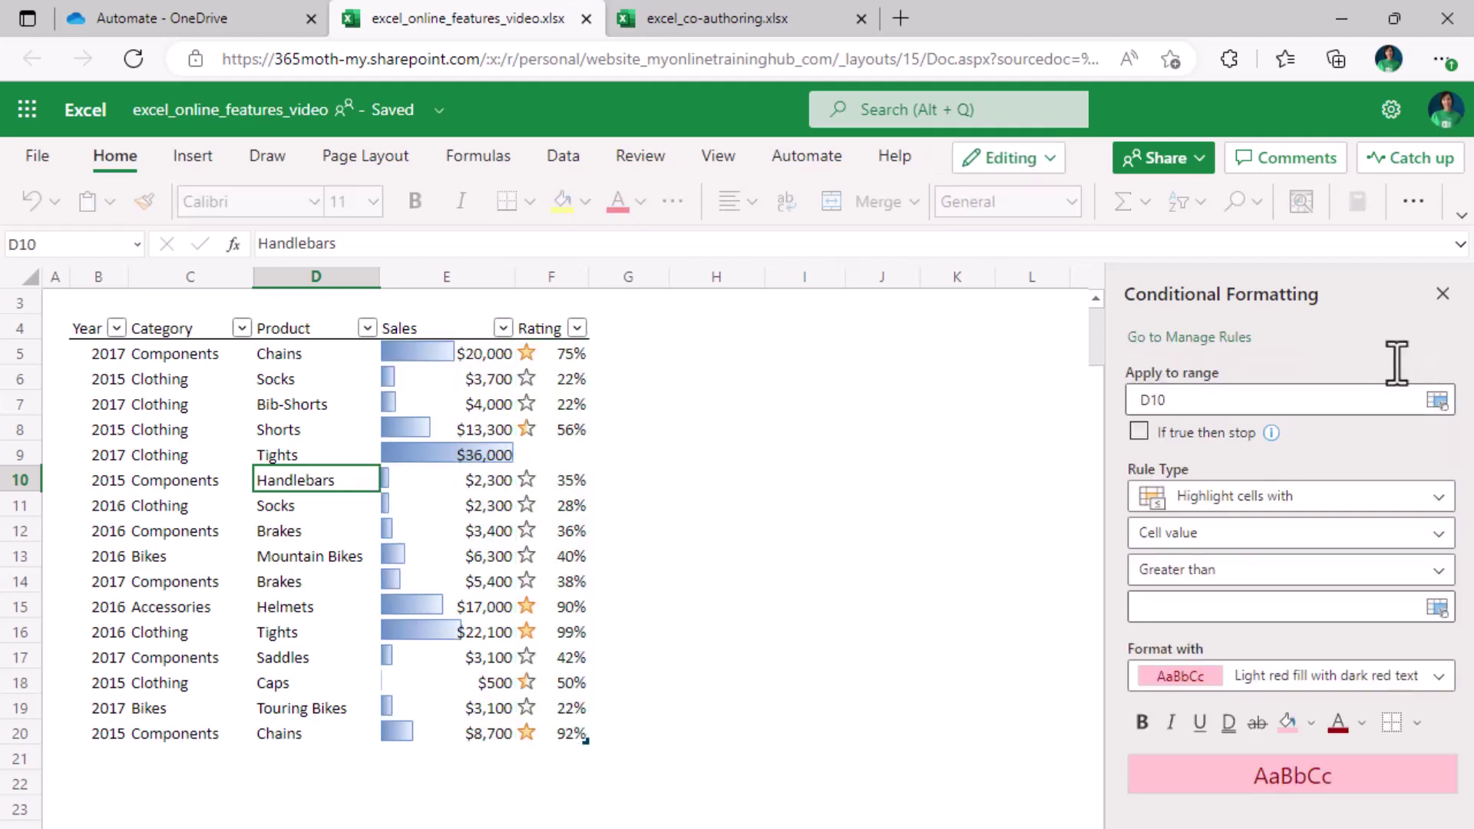
click(1285, 397)
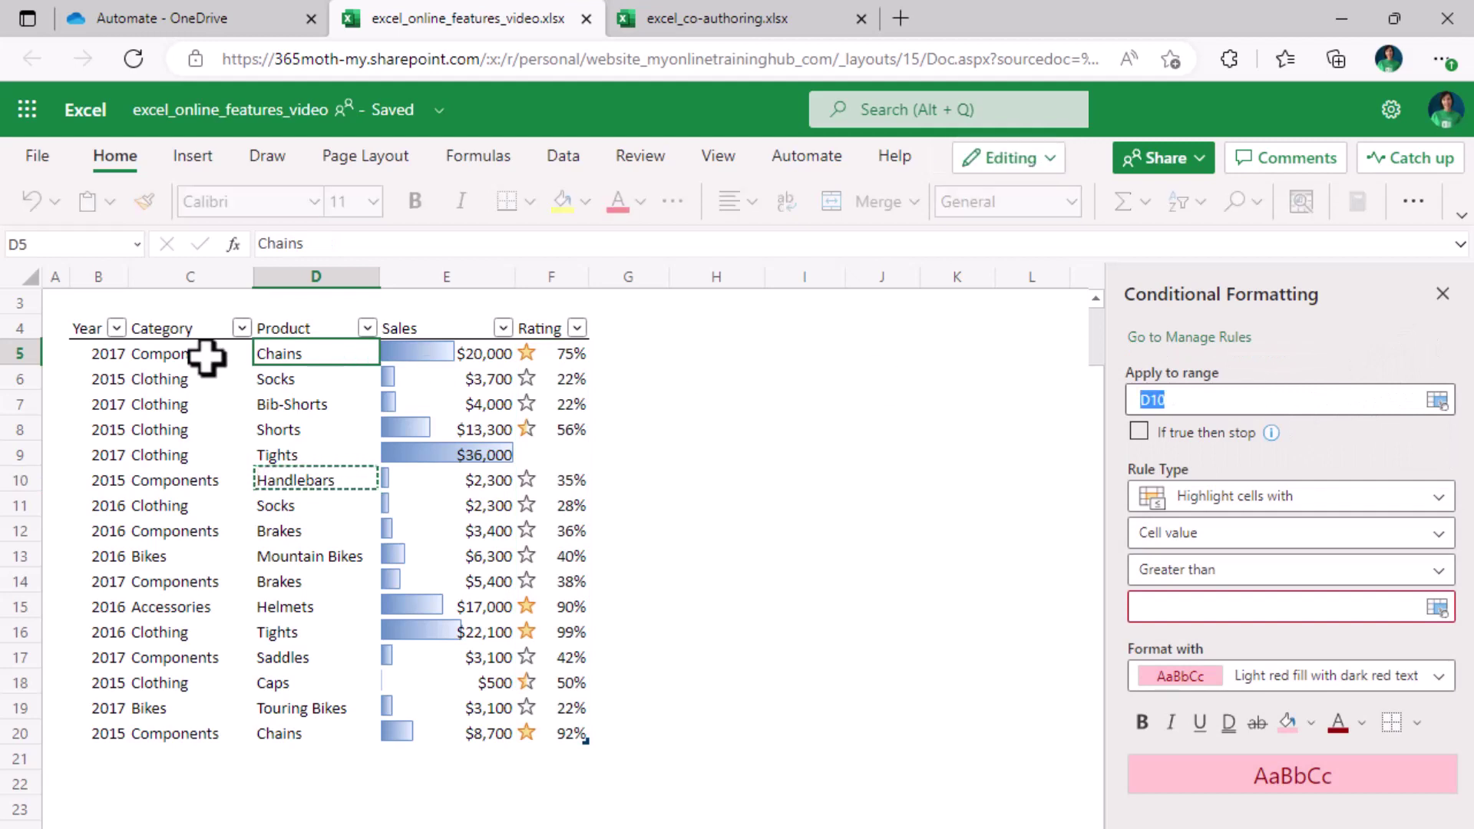
drag(206, 355, 207, 717)
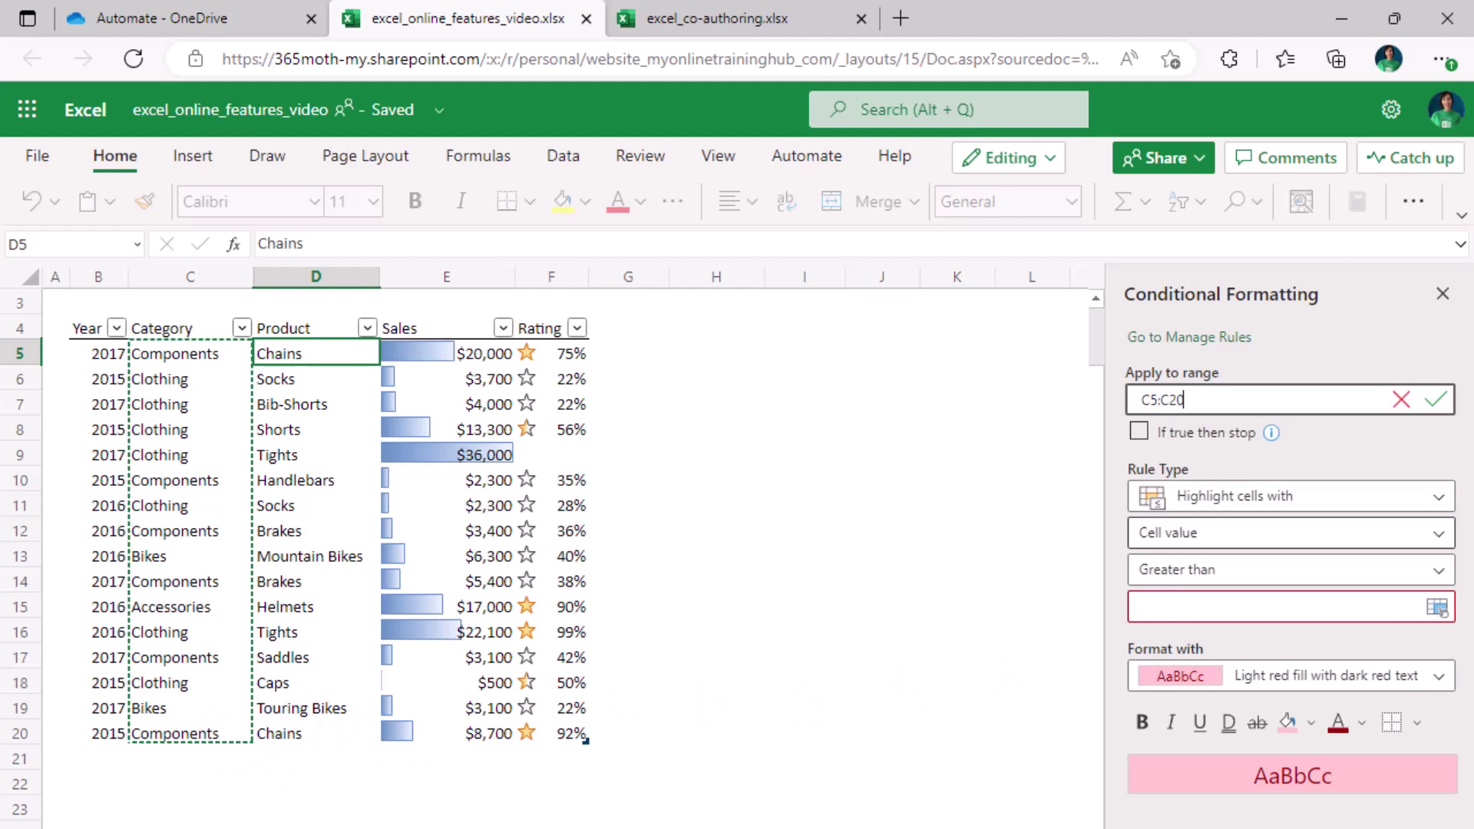
click(1258, 570)
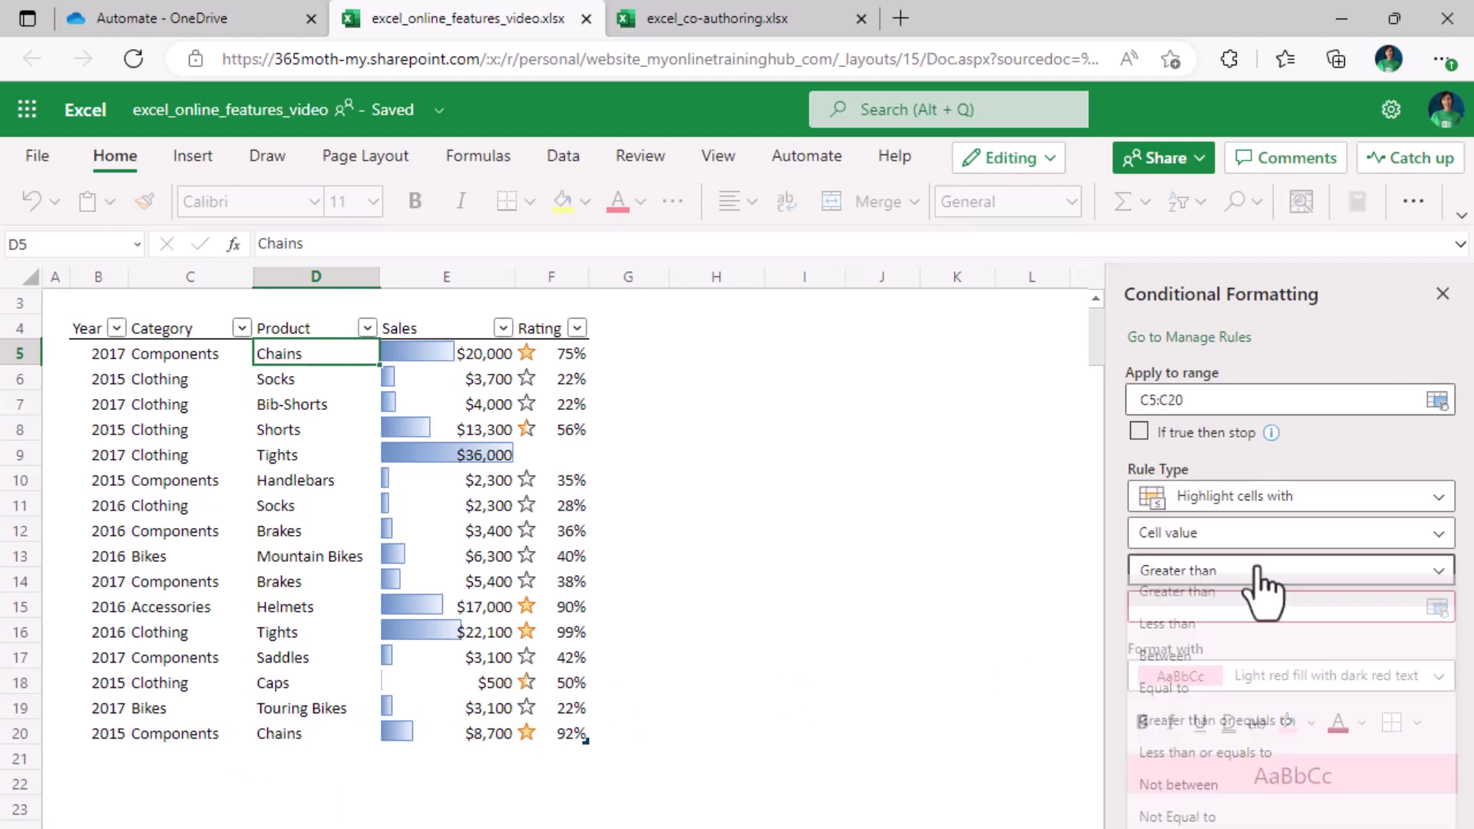
click(1260, 699)
click(1191, 606)
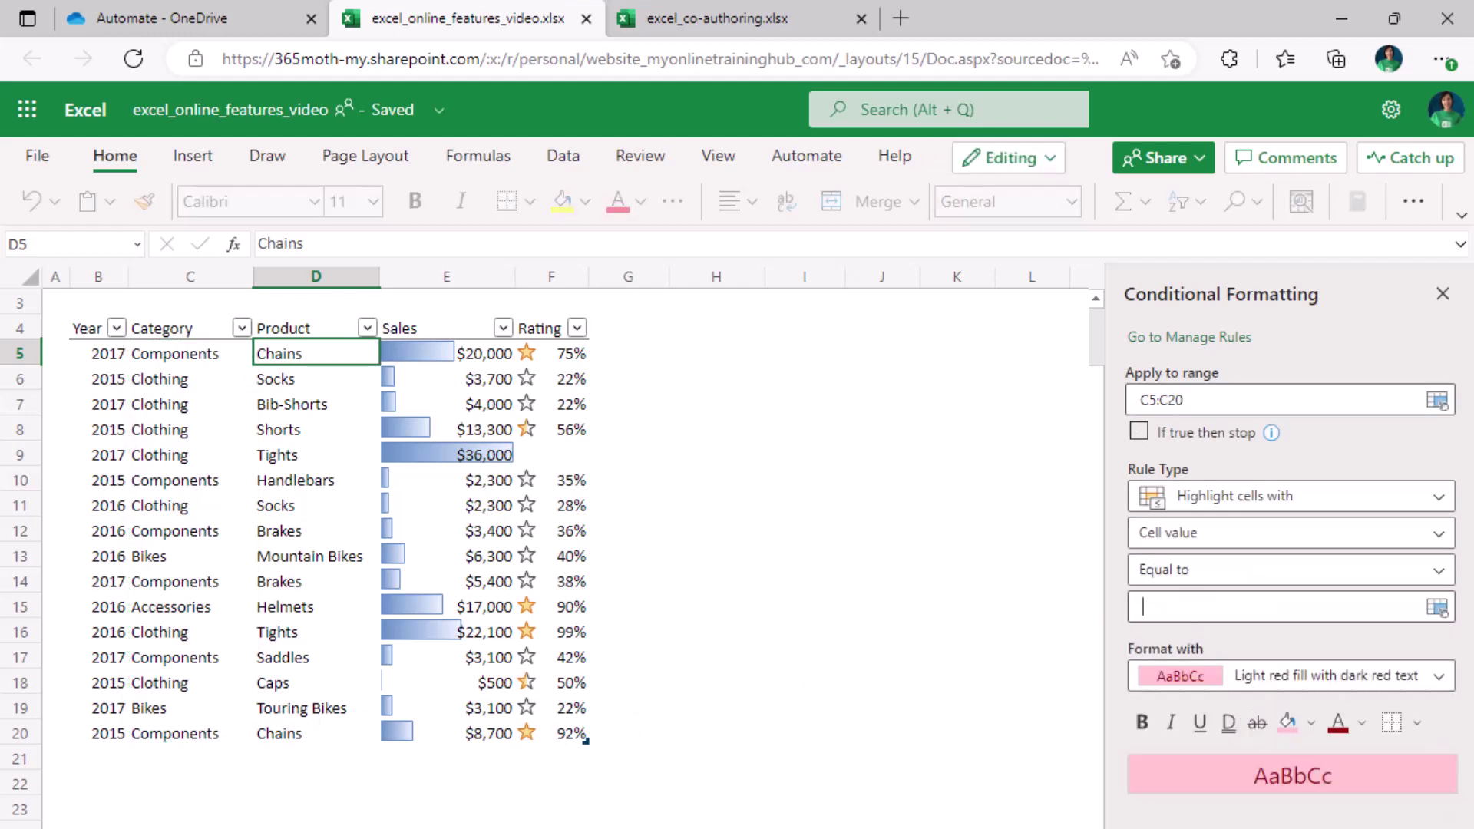
text(Components)
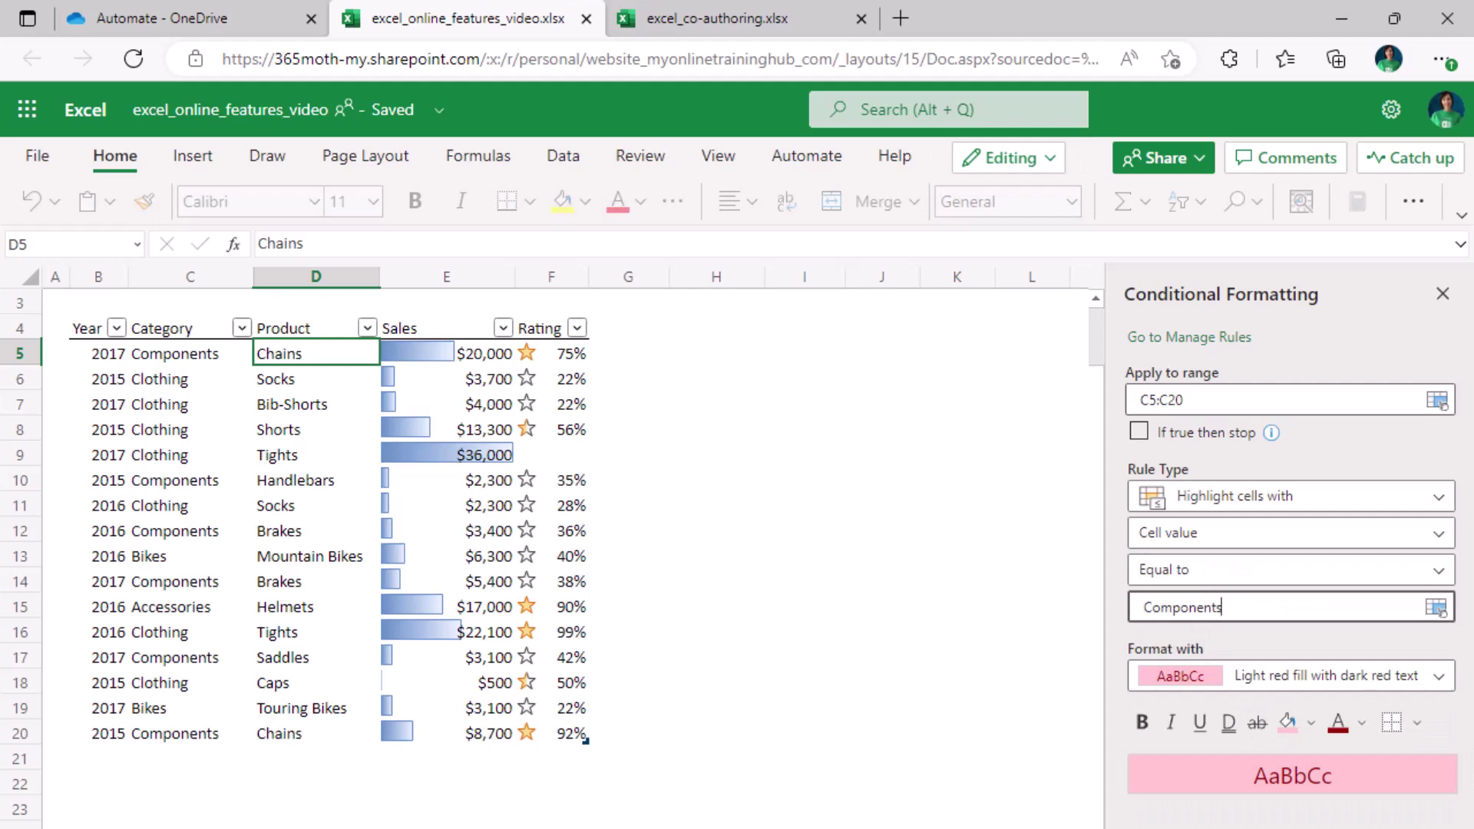
click(1444, 680)
click(1217, 755)
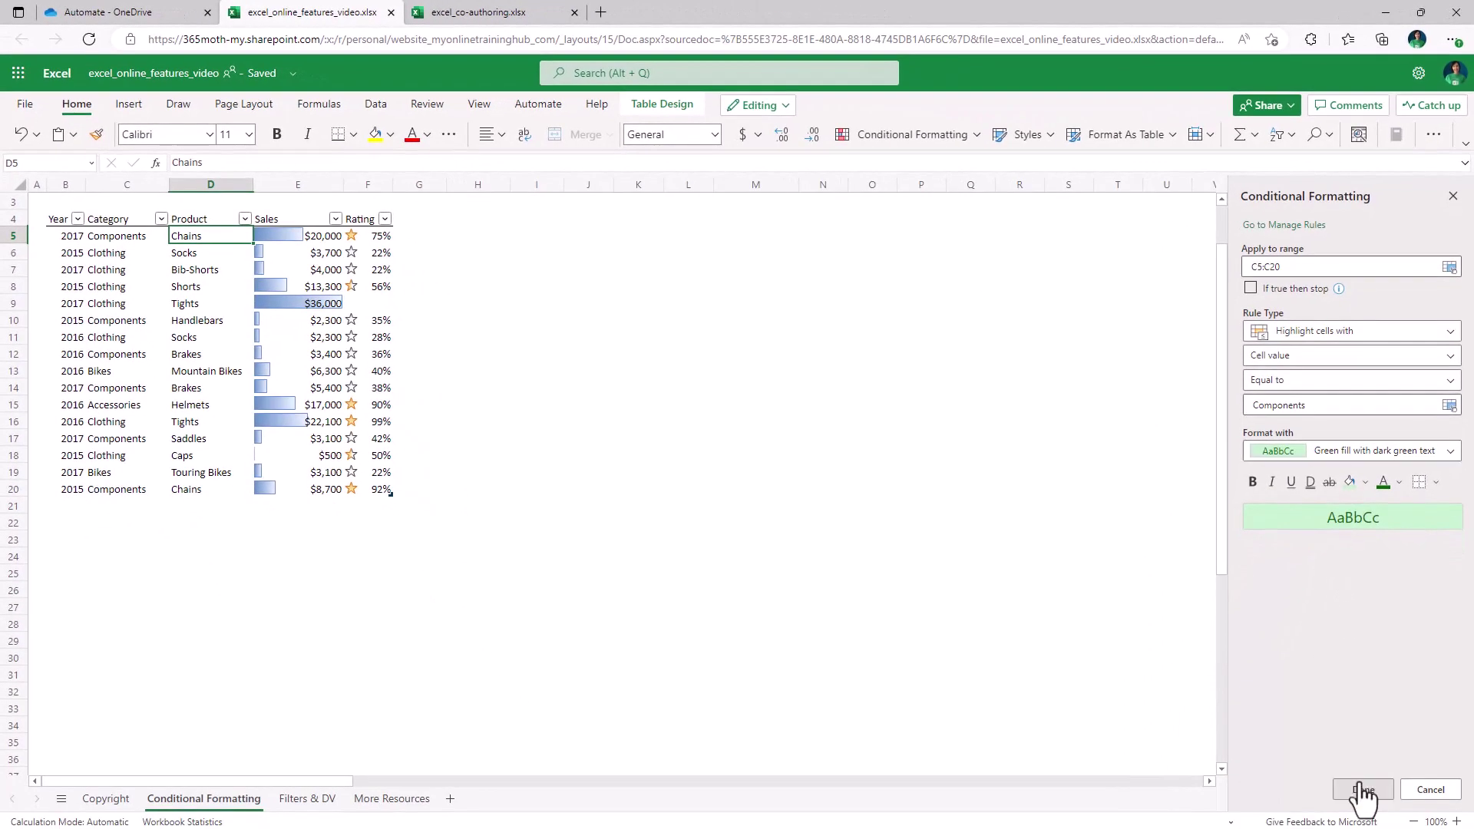
click(1363, 791)
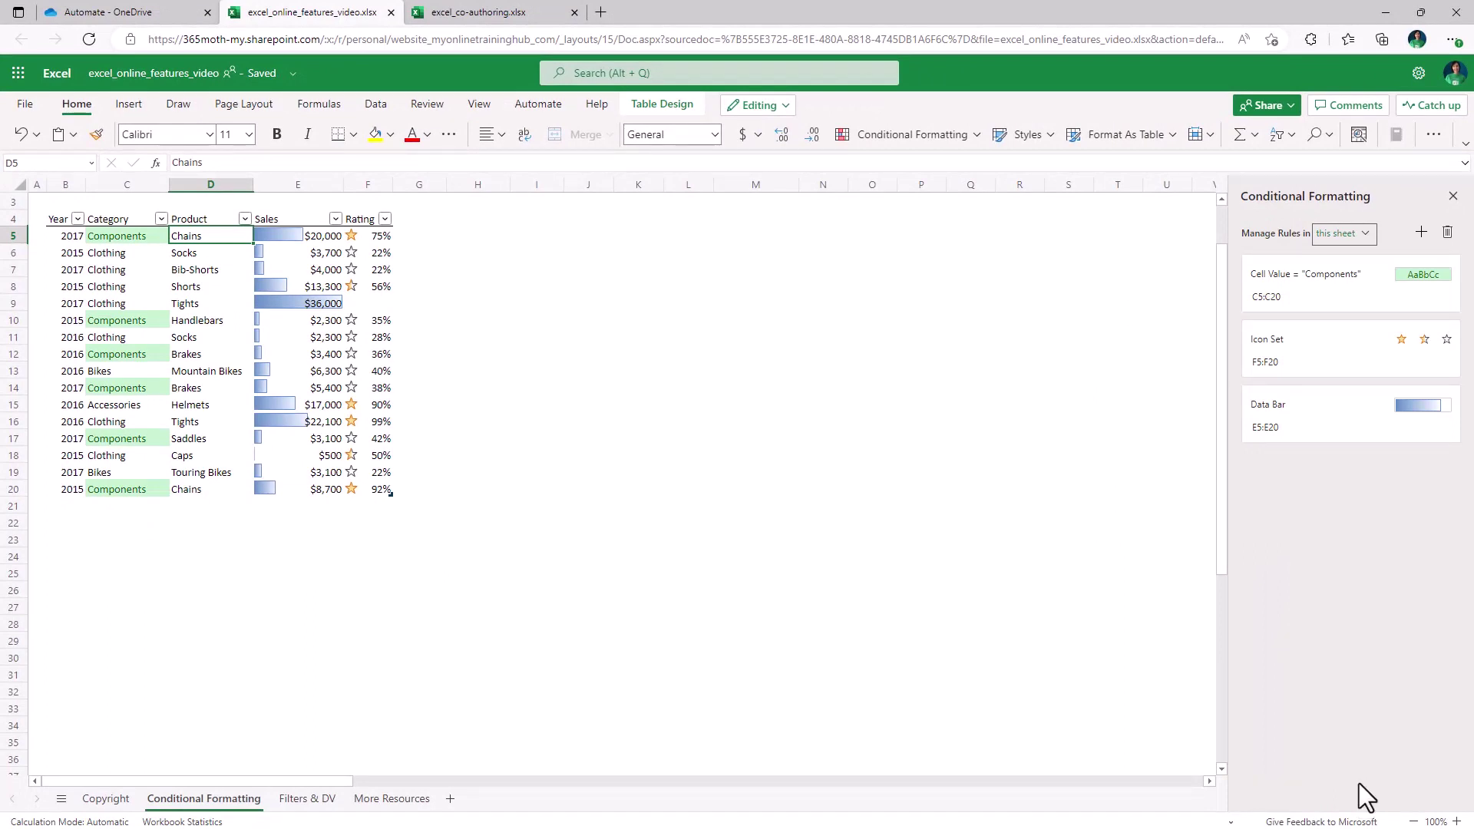
Edit the E5:E20 Data Bar rule, browse its colour styles, and keep Blue Data Bar.
mouse_move(1442, 459)
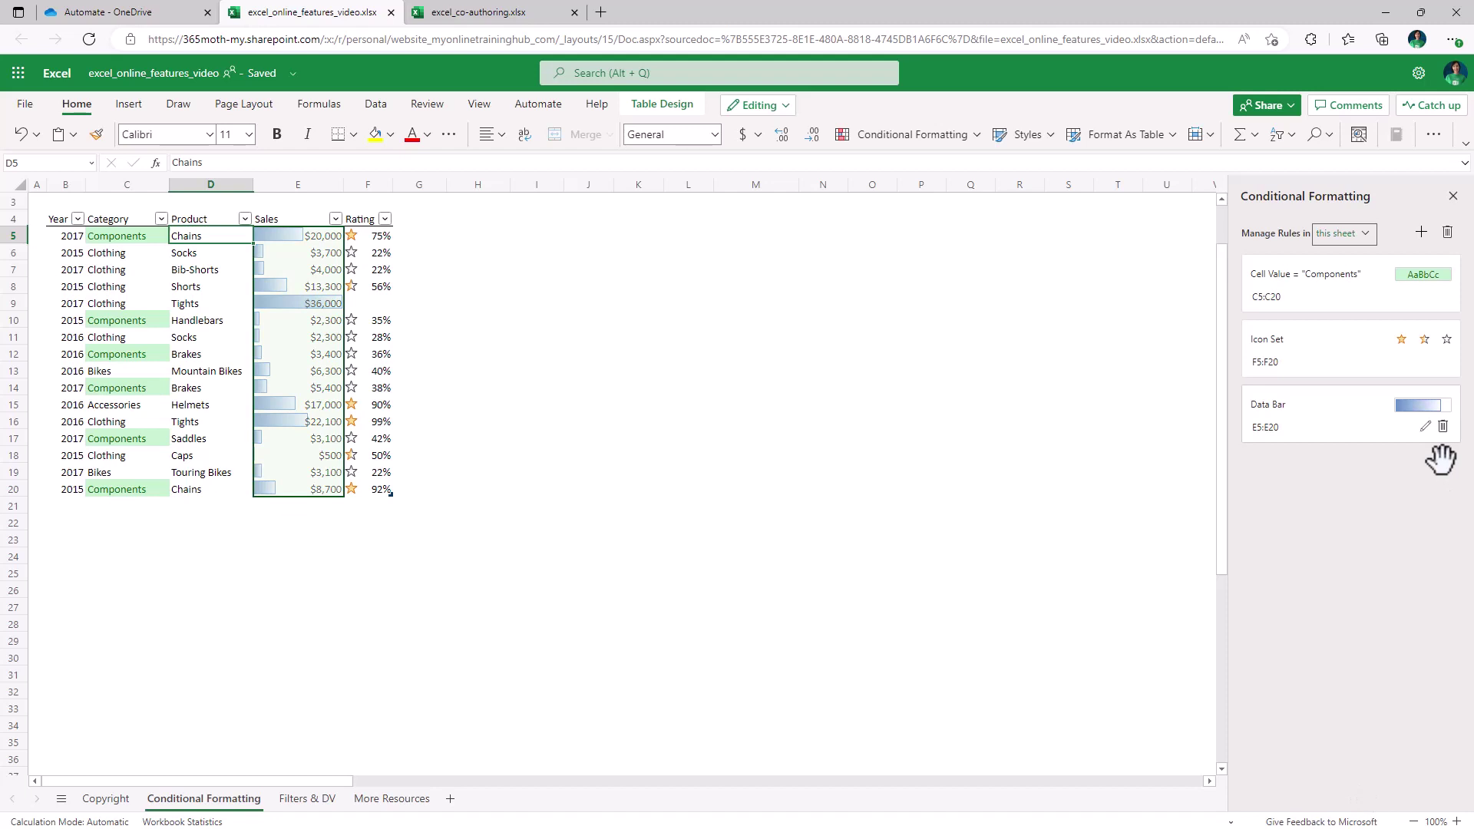
click(1426, 427)
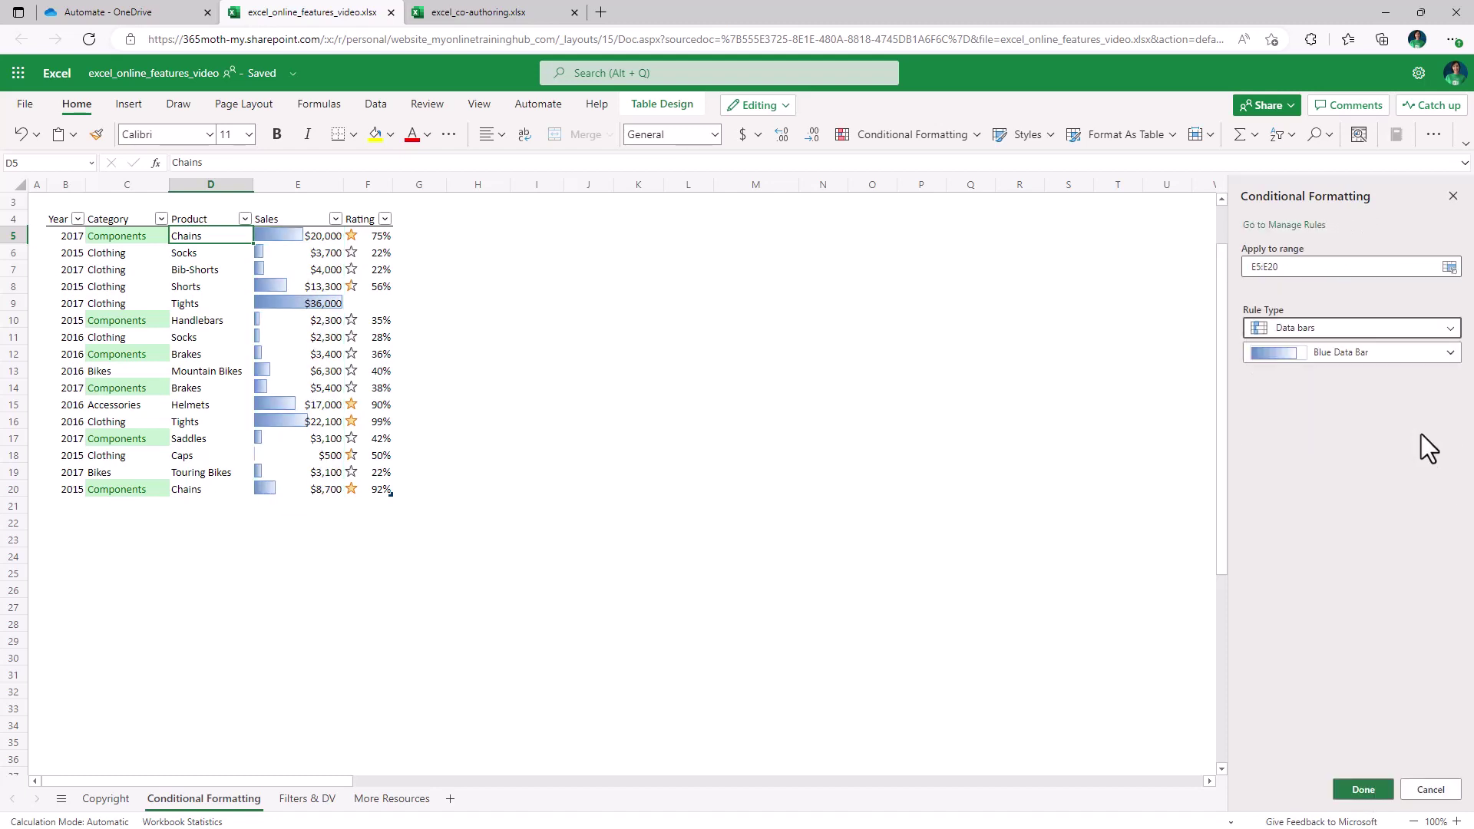
click(1434, 358)
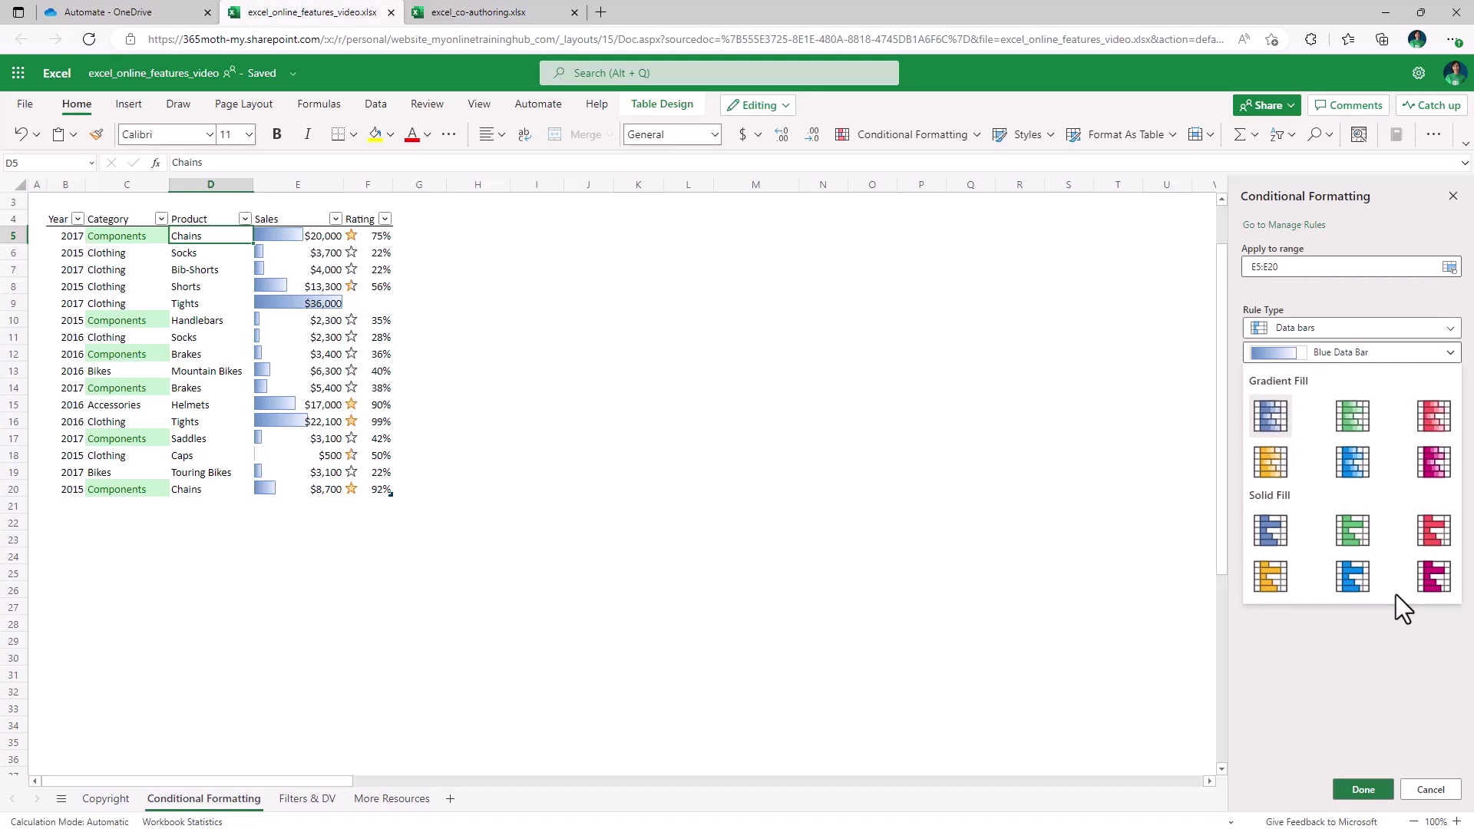
click(1451, 353)
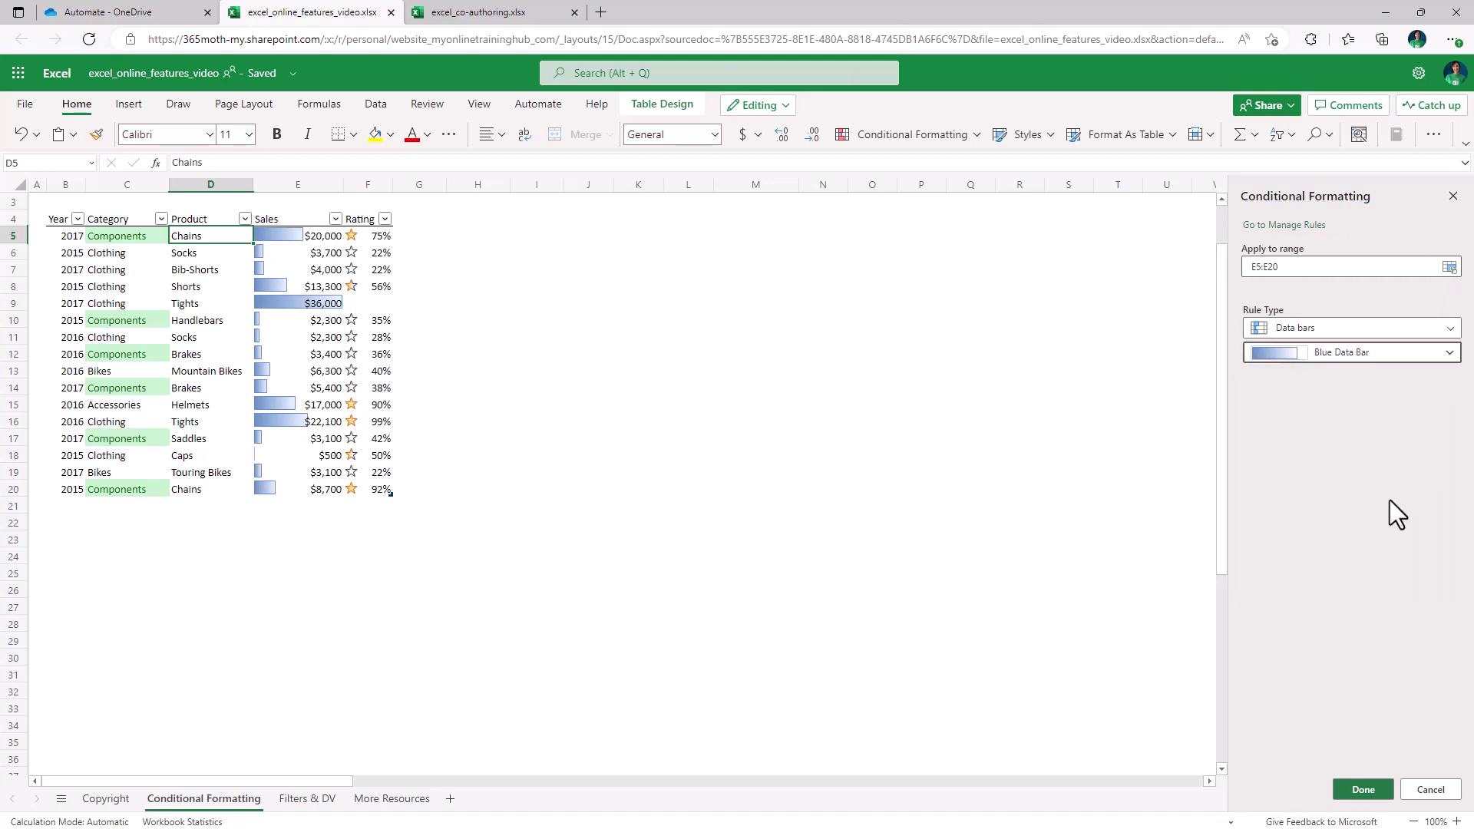